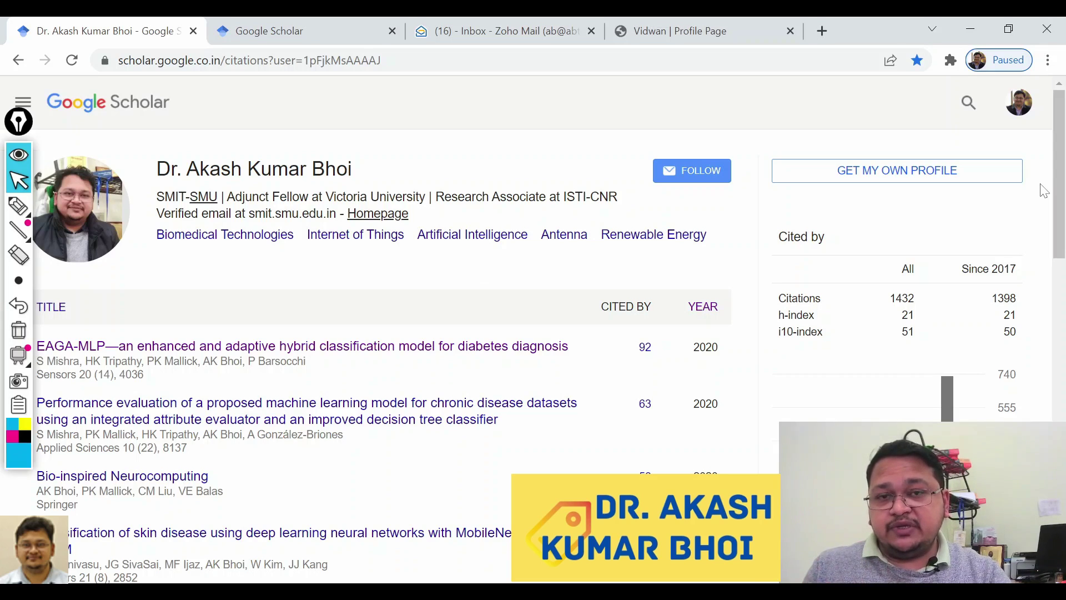
# On the Vidwan profile, mark the Google Scholar Id listed under Academic Identity.
pyautogui.click(704, 32)
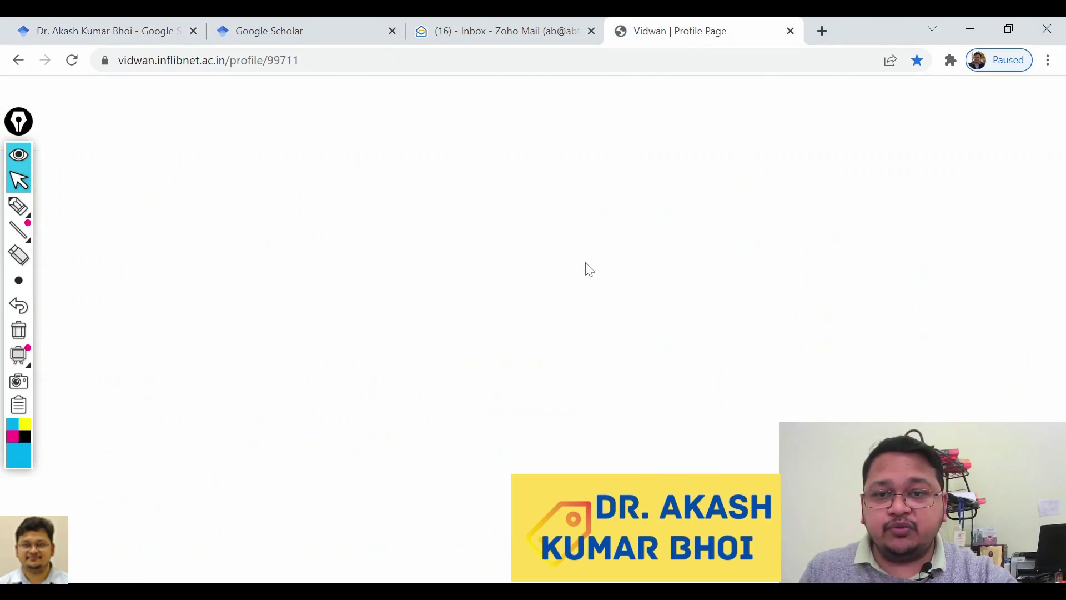
pyautogui.scroll(10, 555, 299)
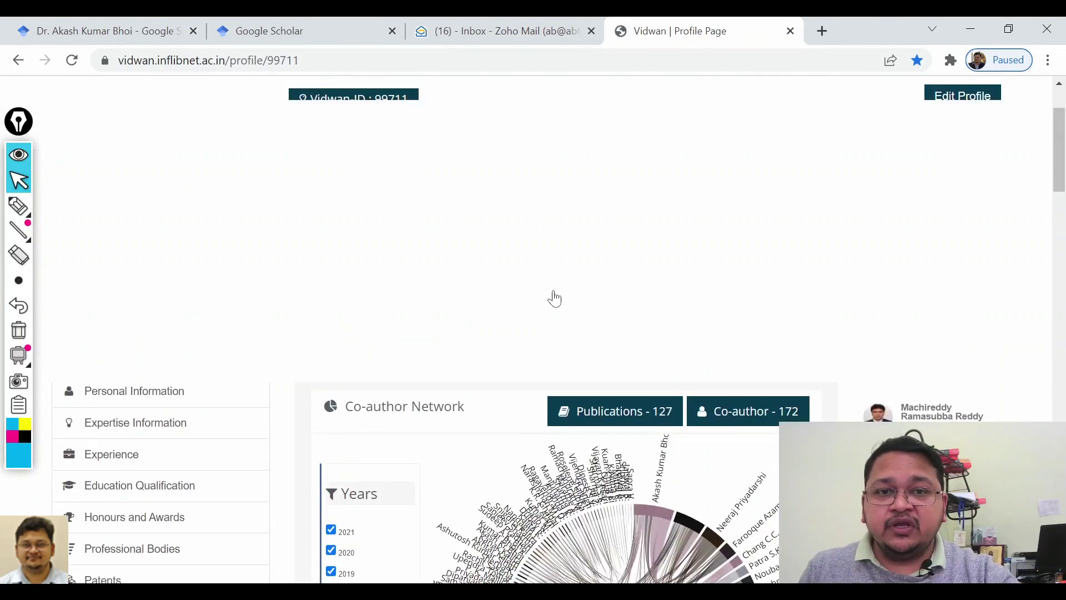
pyautogui.scroll(-15, 551, 290)
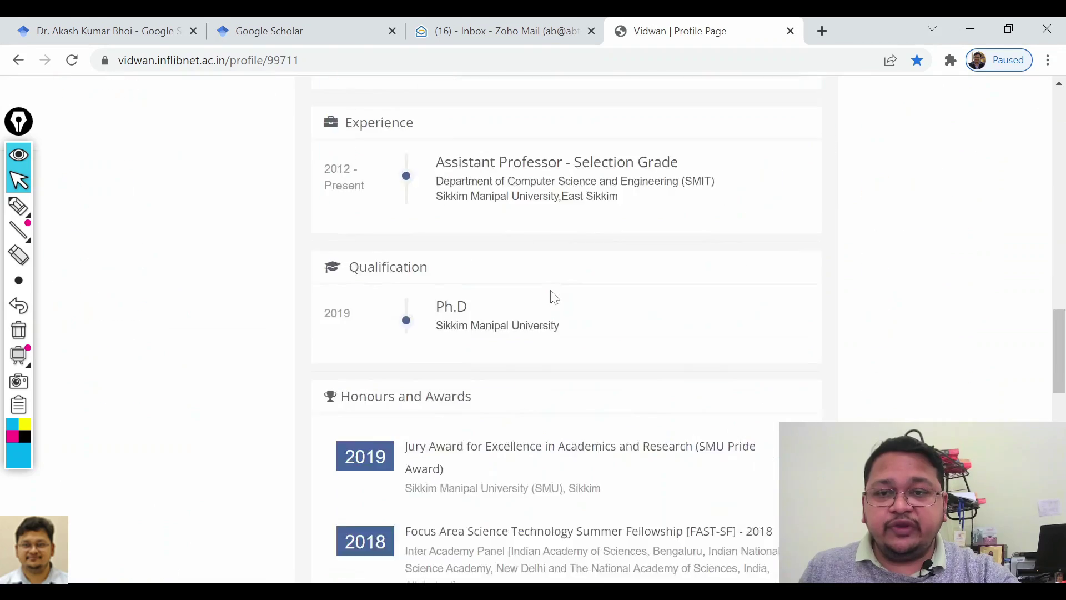
pyautogui.scroll(10, 519, 297)
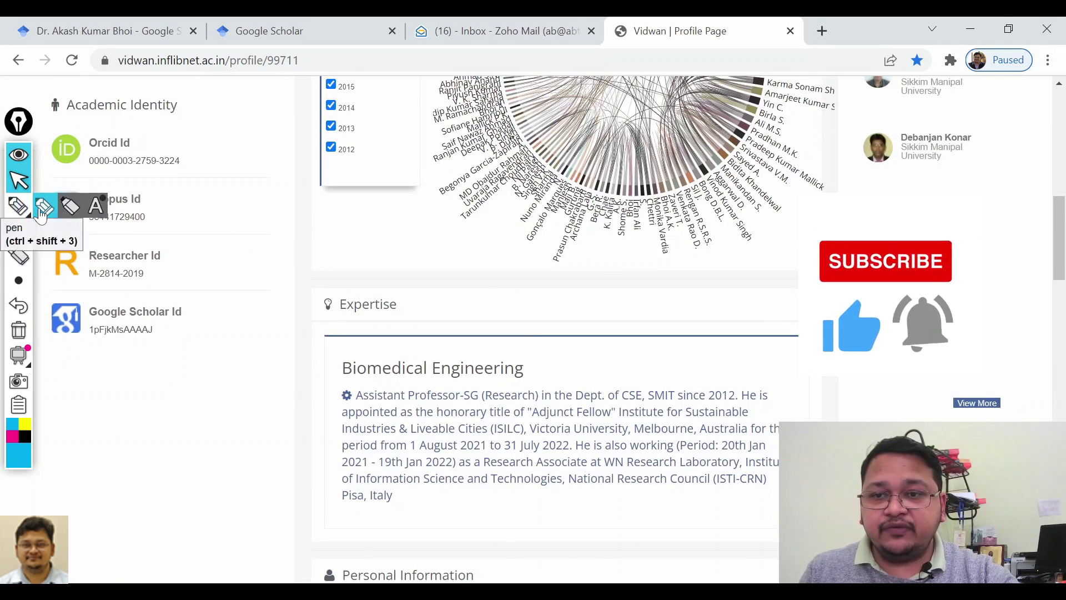
pyautogui.click(18, 206)
pyautogui.moveTo(191, 306)
pyautogui.mouseDown()
pyautogui.moveTo(67, 296)
pyautogui.moveTo(261, 357)
pyautogui.moveTo(181, 307)
pyautogui.mouseUp()
pyautogui.moveTo(159, 364)
pyautogui.mouseDown()
pyautogui.moveTo(166, 388)
pyautogui.moveTo(181, 372)
pyautogui.moveTo(184, 386)
pyautogui.mouseUp()
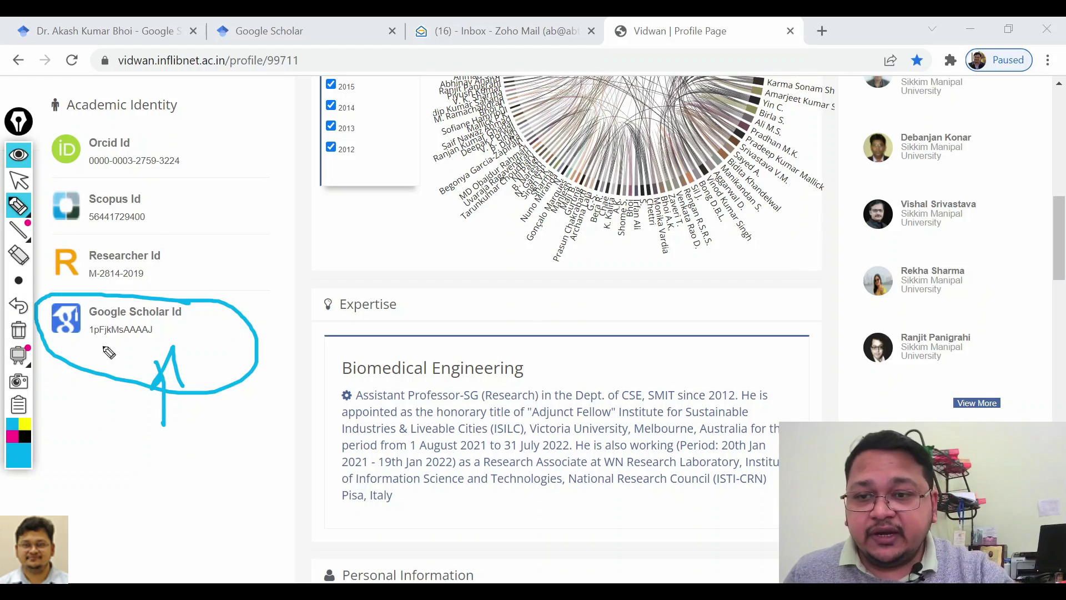
# Redo the marks with a circle and check on the Scholar ID value, then return to the Scholar profile.
pyautogui.click(23, 336)
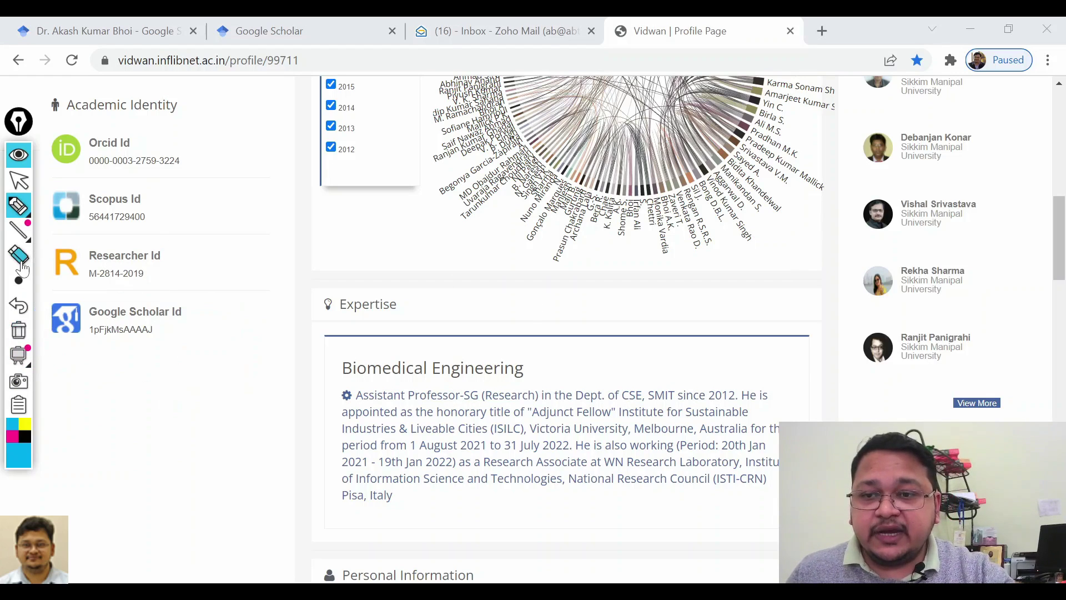
pyautogui.moveTo(81, 345)
pyautogui.mouseDown()
pyautogui.moveTo(161, 333)
pyautogui.moveTo(111, 318)
pyautogui.moveTo(90, 345)
pyautogui.mouseUp()
pyautogui.moveTo(157, 350); pyautogui.dragTo(216, 329)
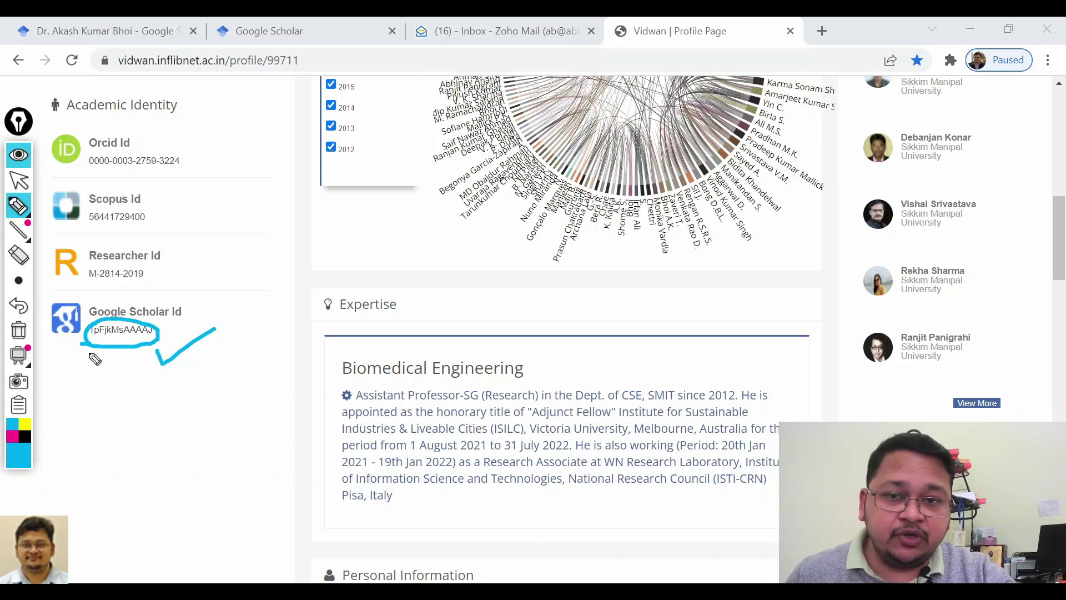
pyautogui.click(24, 183)
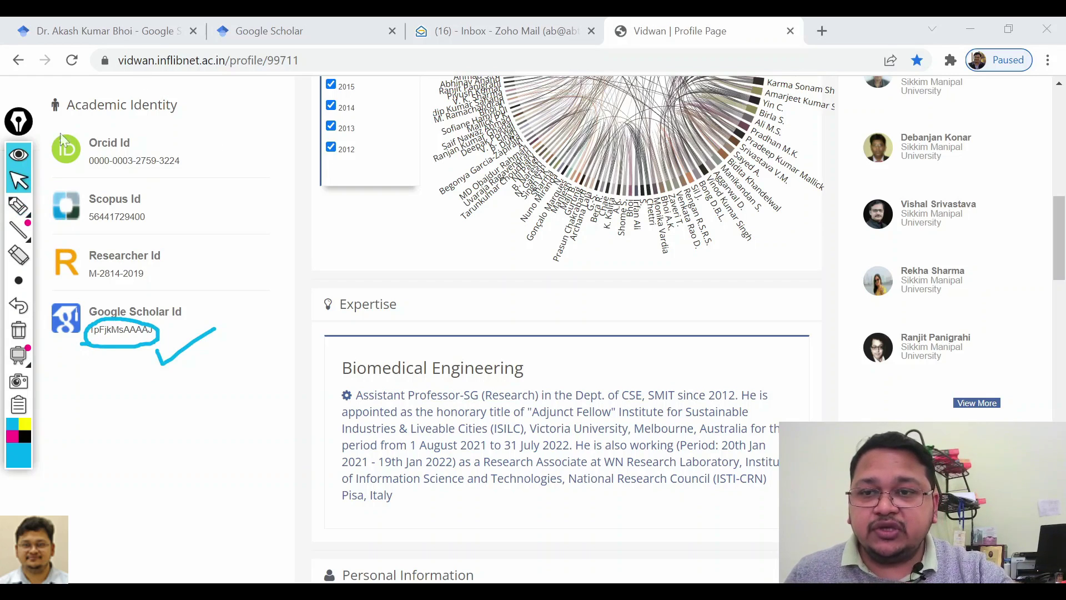
pyautogui.click(106, 31)
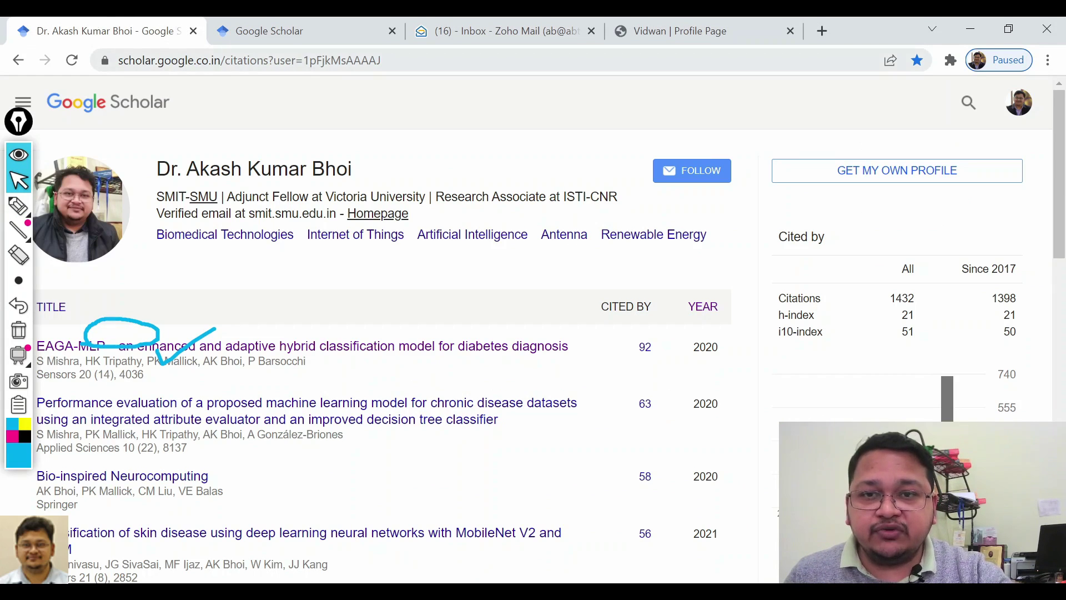
# Highlight the user= ID in the profile's address bar, then switch to the Scholar home page tab.
pyautogui.moveTo(302, 60); pyautogui.dragTo(382, 60)
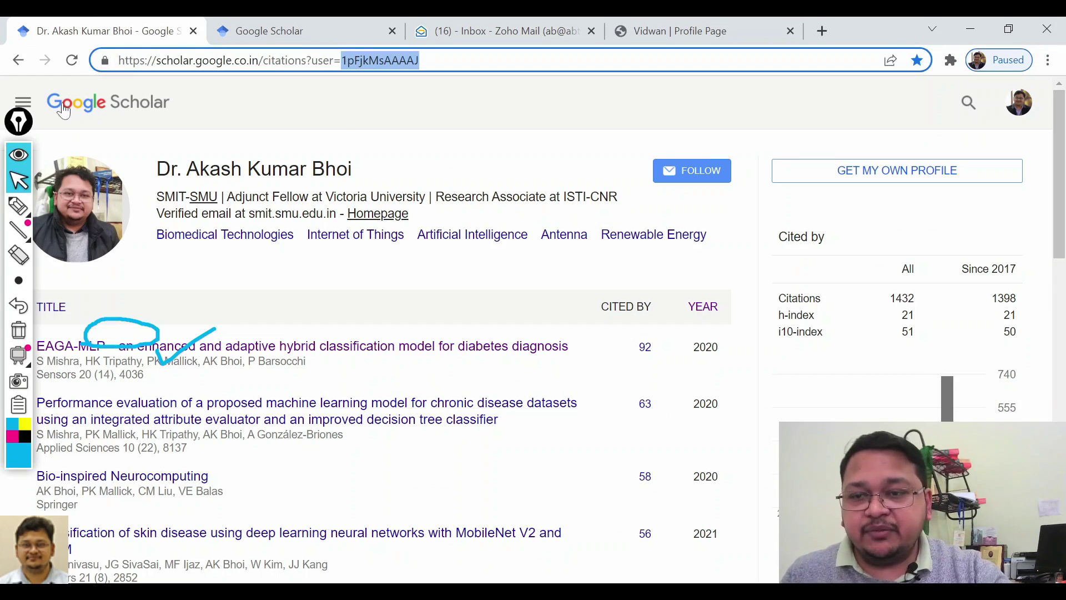
pyautogui.click(19, 331)
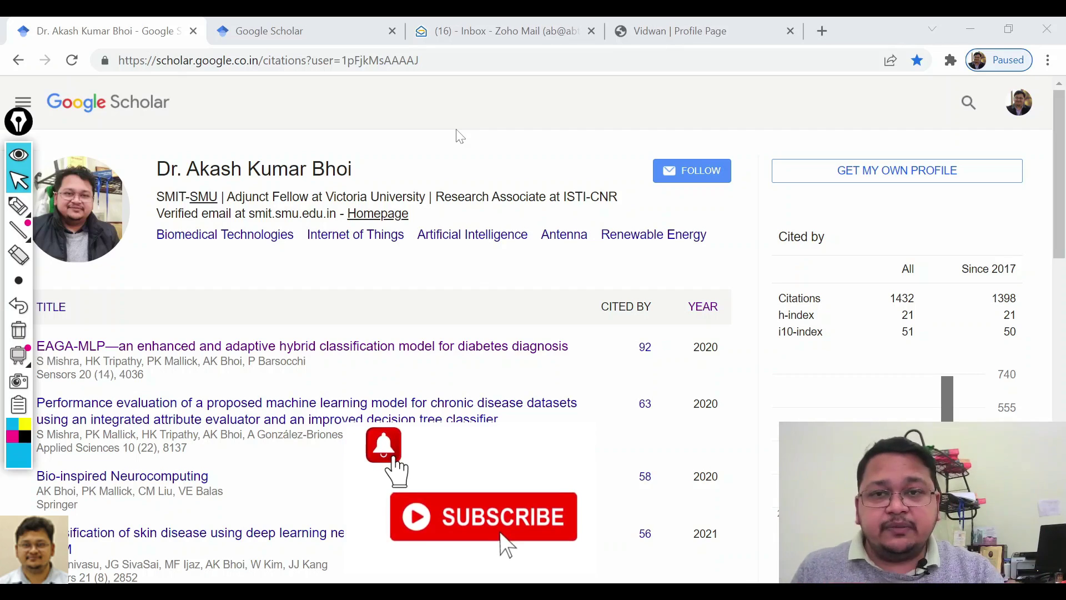
pyautogui.click(295, 27)
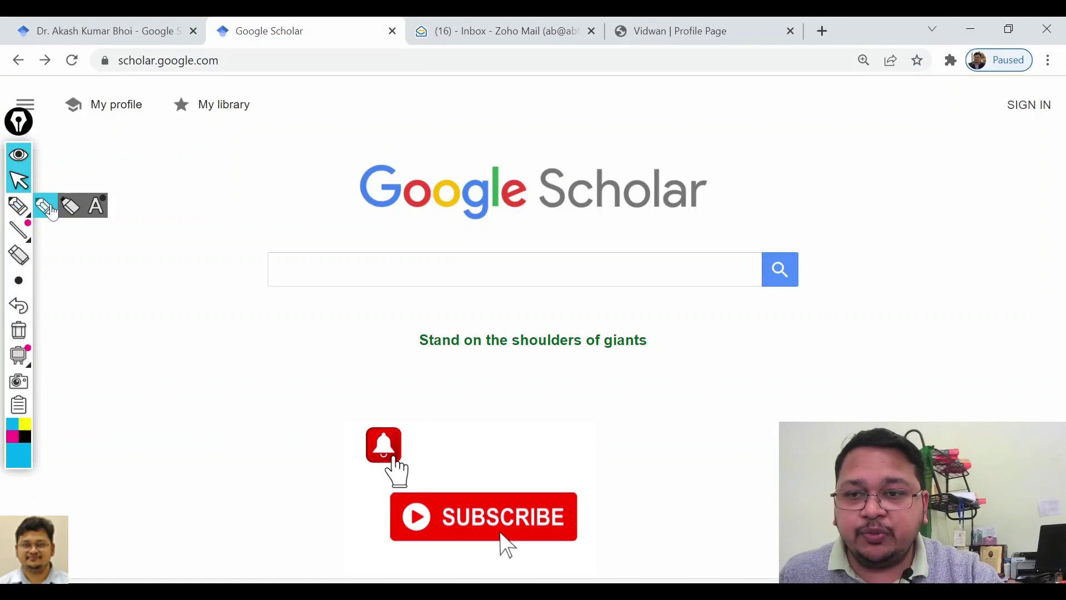
# Mark the scholar.google.com address and the SIGN IN link, then begin signing in.
pyautogui.click(50, 209)
pyautogui.moveTo(122, 88)
pyautogui.mouseDown()
pyautogui.moveTo(111, 34)
pyautogui.moveTo(160, 83)
pyautogui.mouseUp()
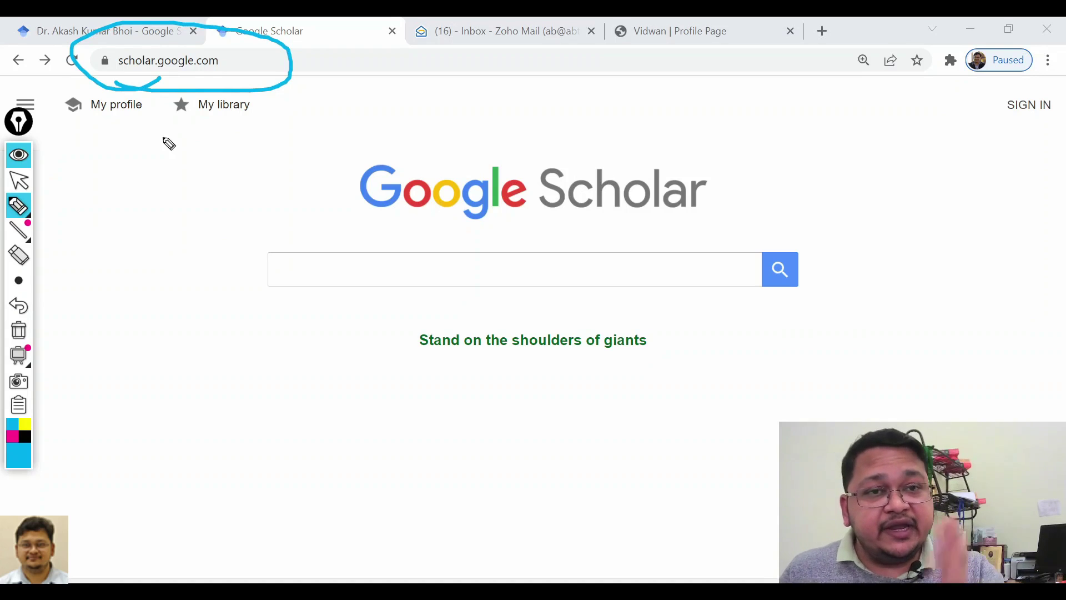
pyautogui.moveTo(992, 132)
pyautogui.mouseDown()
pyautogui.moveTo(1062, 119)
pyautogui.moveTo(994, 111)
pyautogui.moveTo(1018, 191)
pyautogui.mouseUp()
pyautogui.moveTo(1015, 115); pyautogui.dragTo(997, 154)
pyautogui.moveTo(1015, 115); pyautogui.dragTo(1031, 144)
pyautogui.click(18, 181)
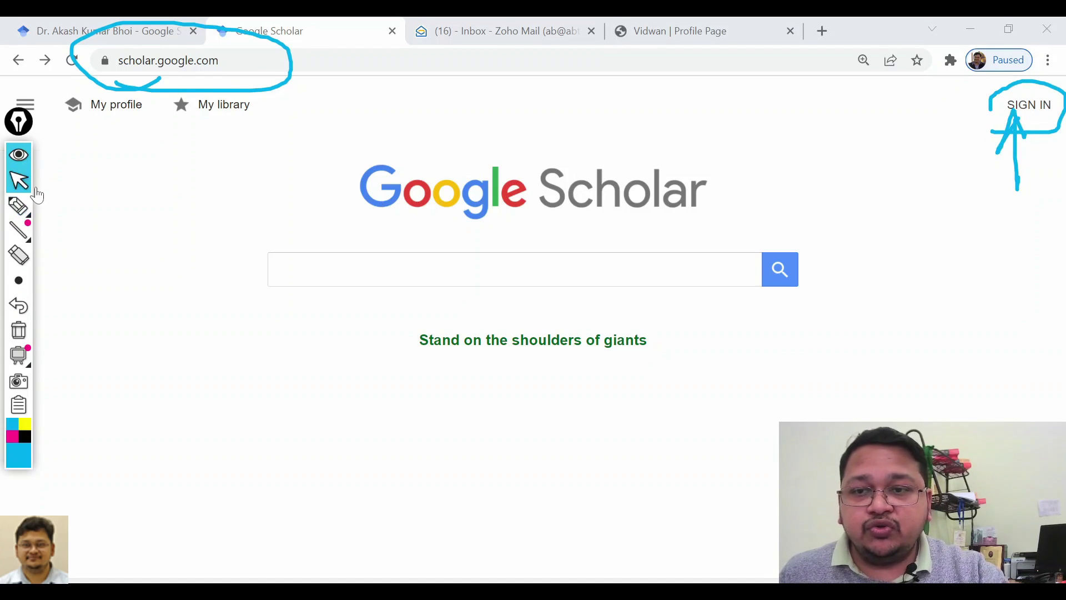
pyautogui.click(1026, 106)
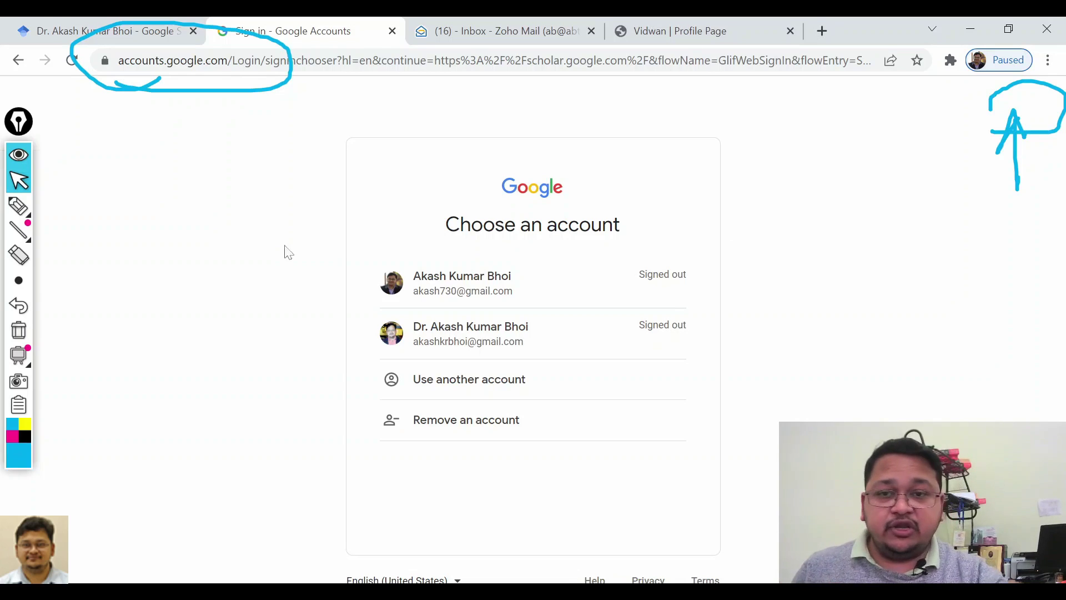
# Sign in to Google Scholar with the first saved account and its password.
pyautogui.click(19, 206)
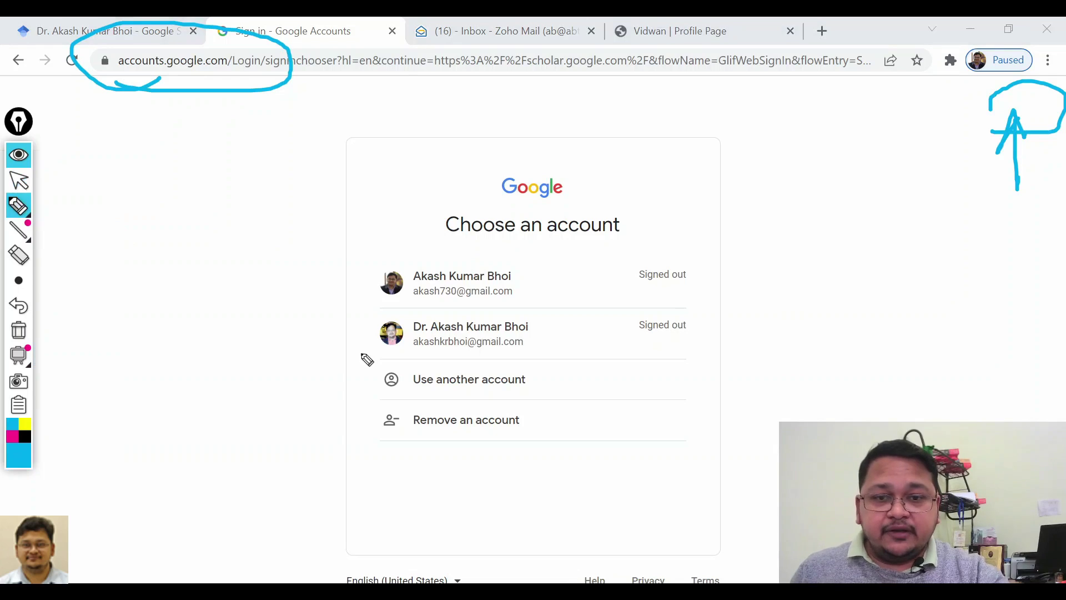
pyautogui.moveTo(368, 397)
pyautogui.mouseDown()
pyautogui.moveTo(295, 378)
pyautogui.moveTo(343, 389)
pyautogui.mouseUp()
pyautogui.moveTo(290, 289)
pyautogui.mouseDown()
pyautogui.moveTo(355, 290)
pyautogui.moveTo(346, 300)
pyautogui.mouseUp()
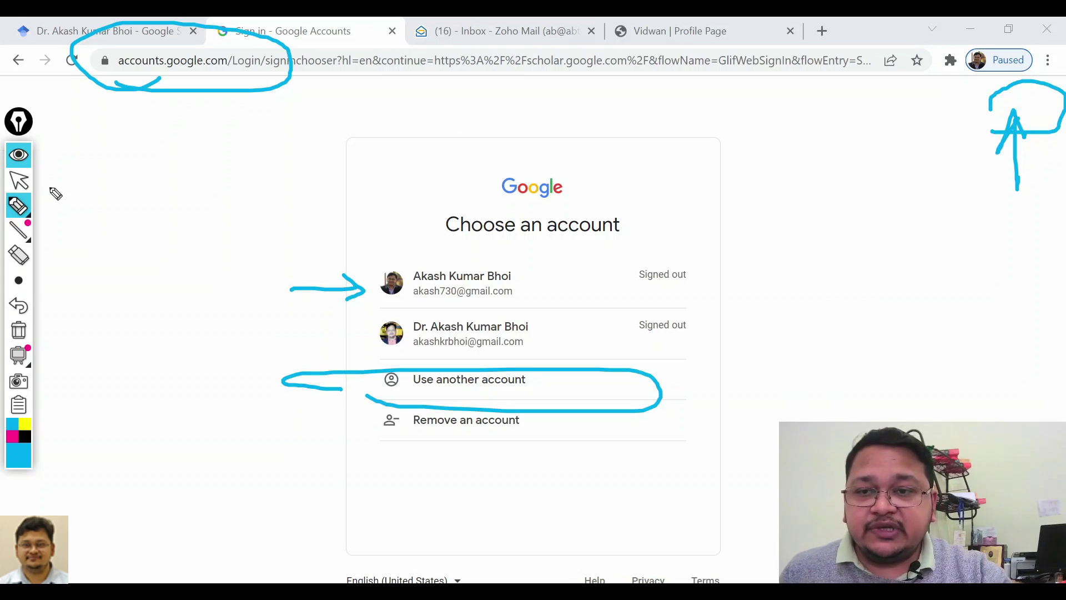
pyautogui.click(19, 181)
pyautogui.click(455, 277)
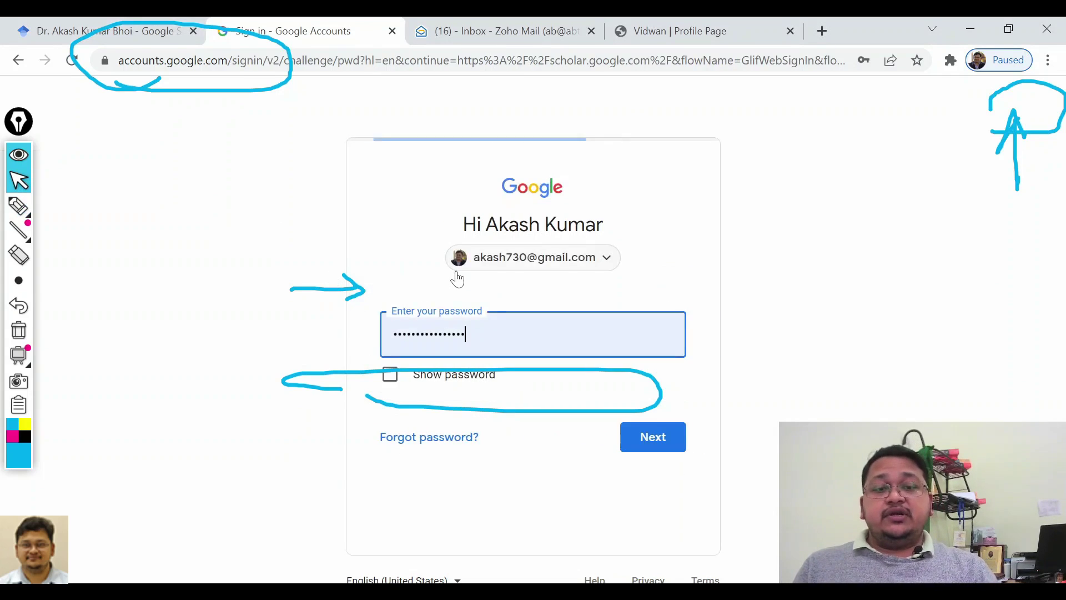
pyautogui.click(18, 330)
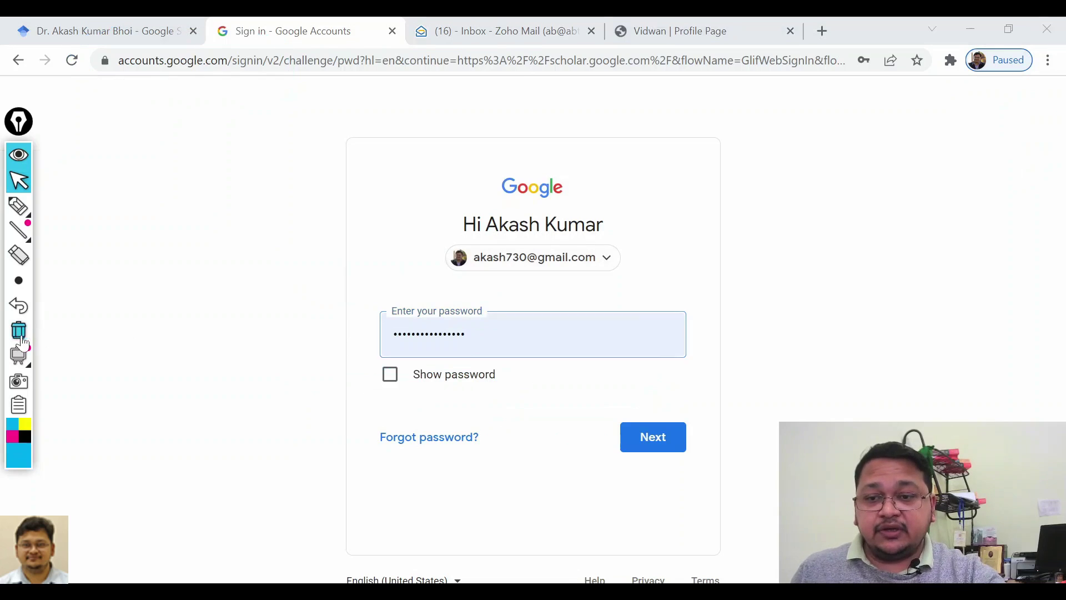
pyautogui.click(655, 443)
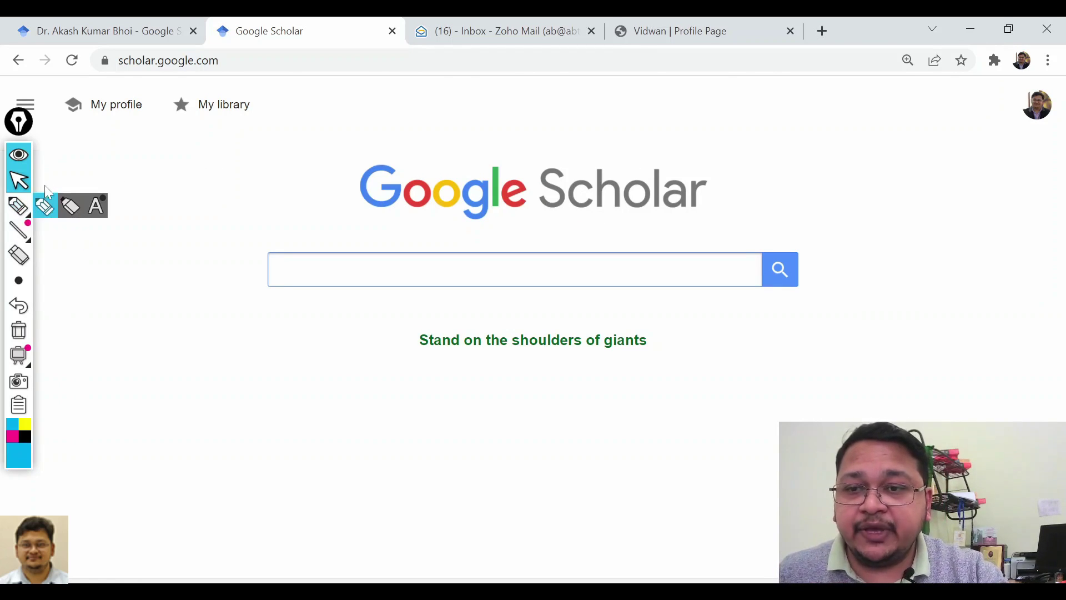
# Open My profile to begin creating a new Scholar profile.
pyautogui.click(44, 206)
pyautogui.moveTo(78, 143)
pyautogui.mouseDown()
pyautogui.moveTo(134, 131)
pyautogui.moveTo(54, 75)
pyautogui.moveTo(83, 136)
pyautogui.moveTo(98, 207)
pyautogui.moveTo(81, 158)
pyautogui.moveTo(121, 153)
pyautogui.mouseUp()
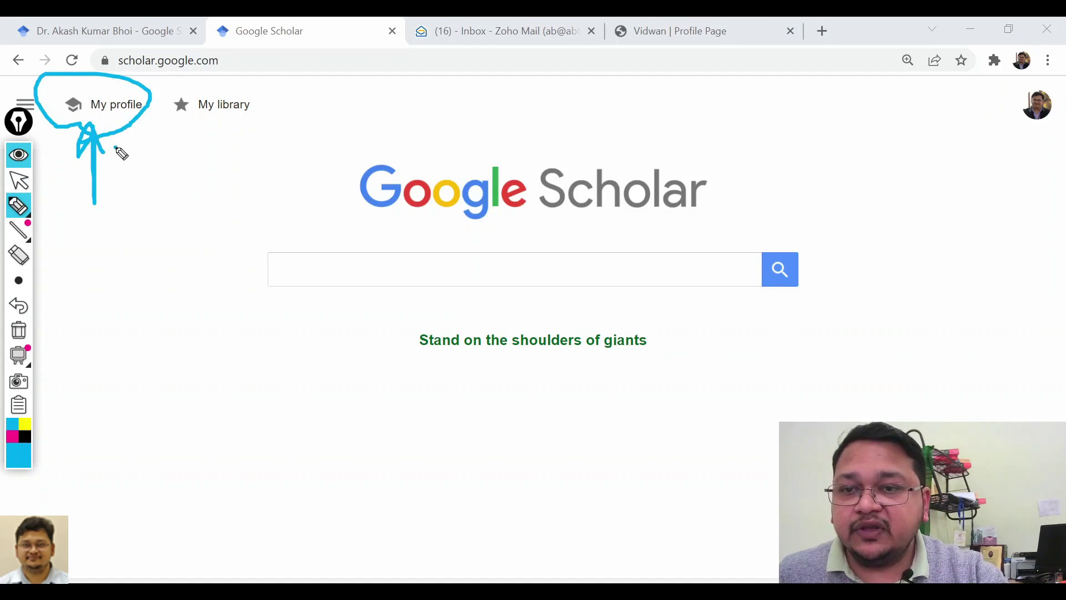
pyautogui.click(18, 180)
pyautogui.click(102, 114)
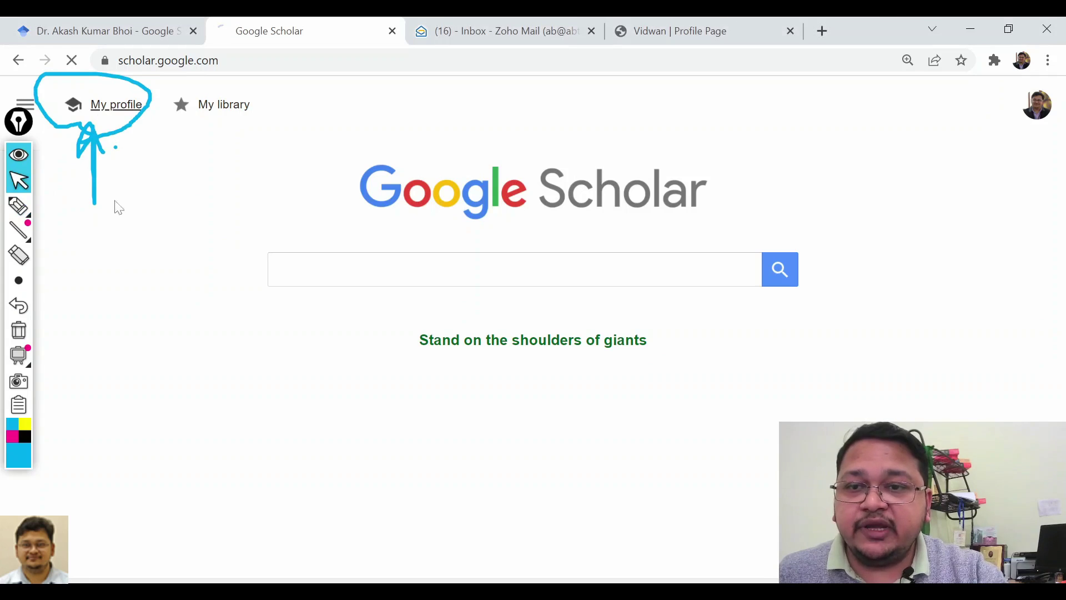
pyautogui.click(19, 330)
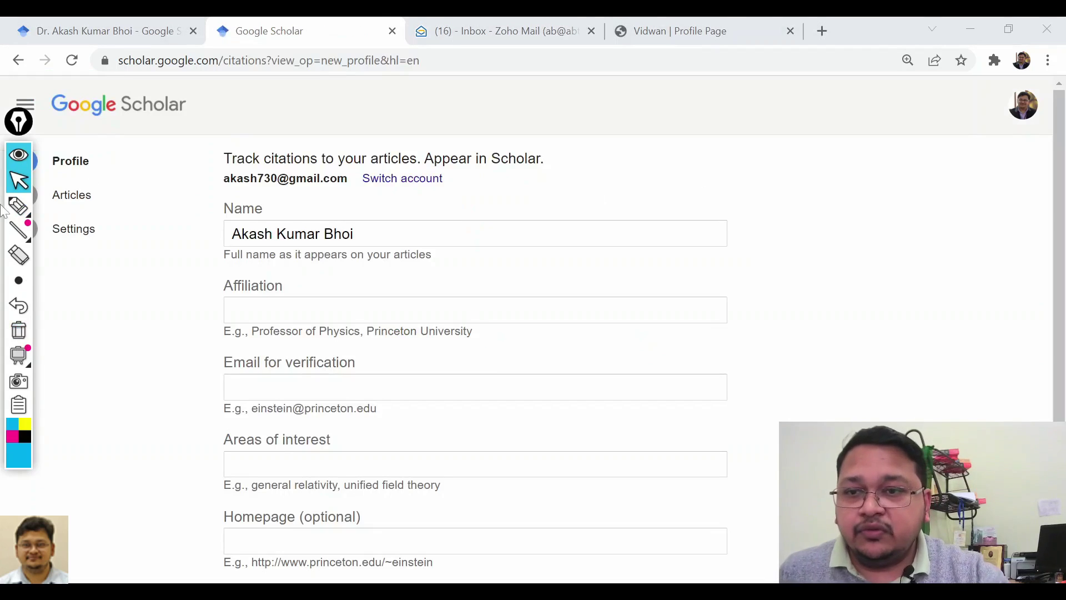
# Move the annotation tools aside and mark the form's Profile, Articles and Settings steps.
pyautogui.click(19, 155)
pyautogui.moveTo(21, 189); pyautogui.dragTo(22, 328)
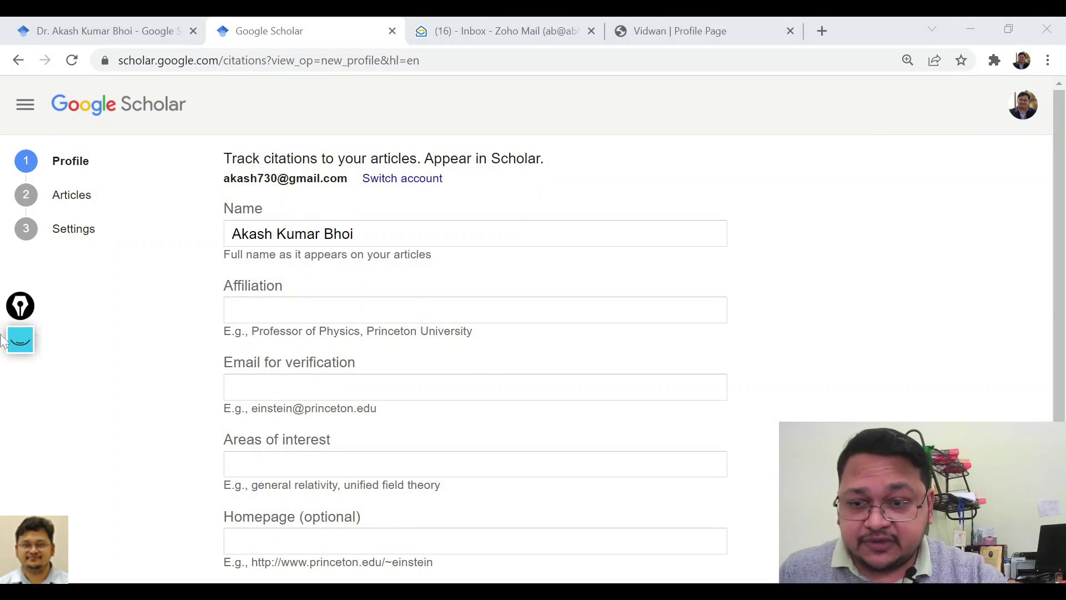
pyautogui.click(20, 340)
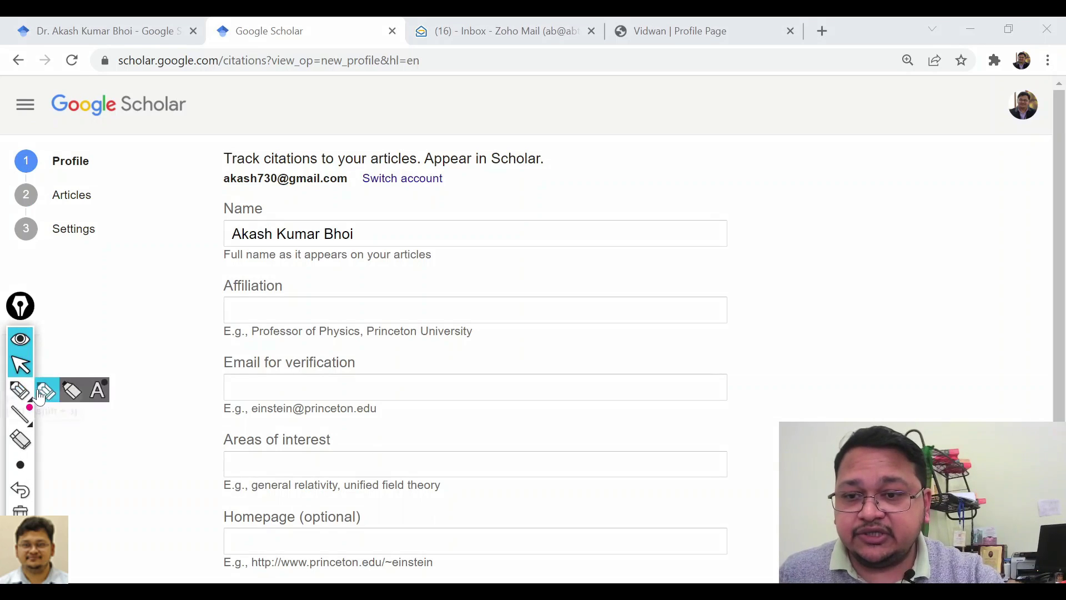
pyautogui.click(31, 390)
pyautogui.moveTo(47, 139)
pyautogui.mouseDown()
pyautogui.moveTo(19, 174)
pyautogui.moveTo(85, 178)
pyautogui.moveTo(107, 144)
pyautogui.moveTo(183, 336)
pyautogui.moveTo(175, 547)
pyautogui.mouseUp()
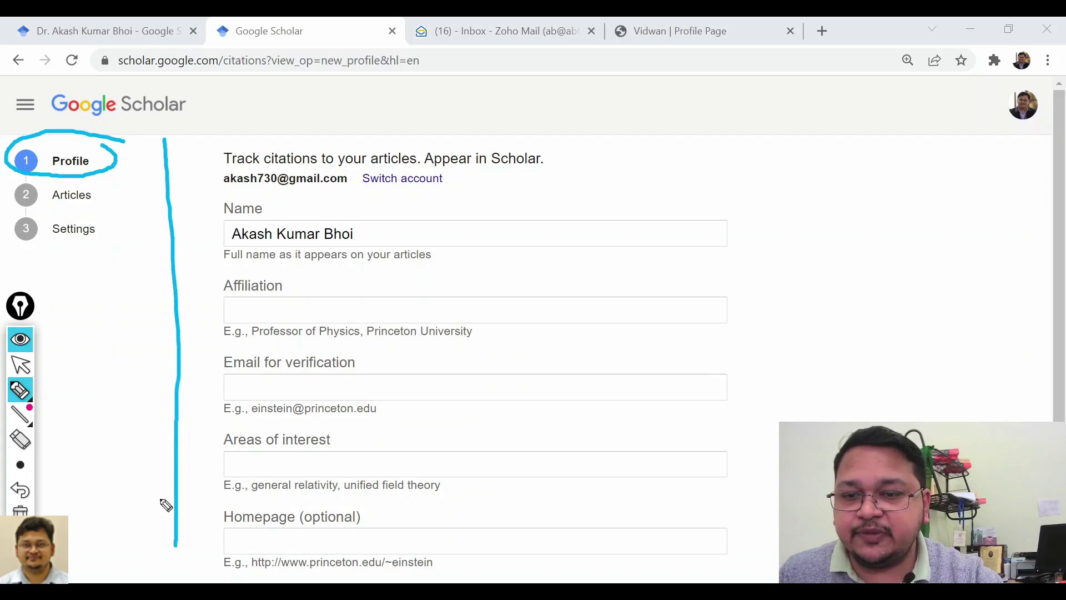
pyautogui.moveTo(153, 399); pyautogui.dragTo(200, 362)
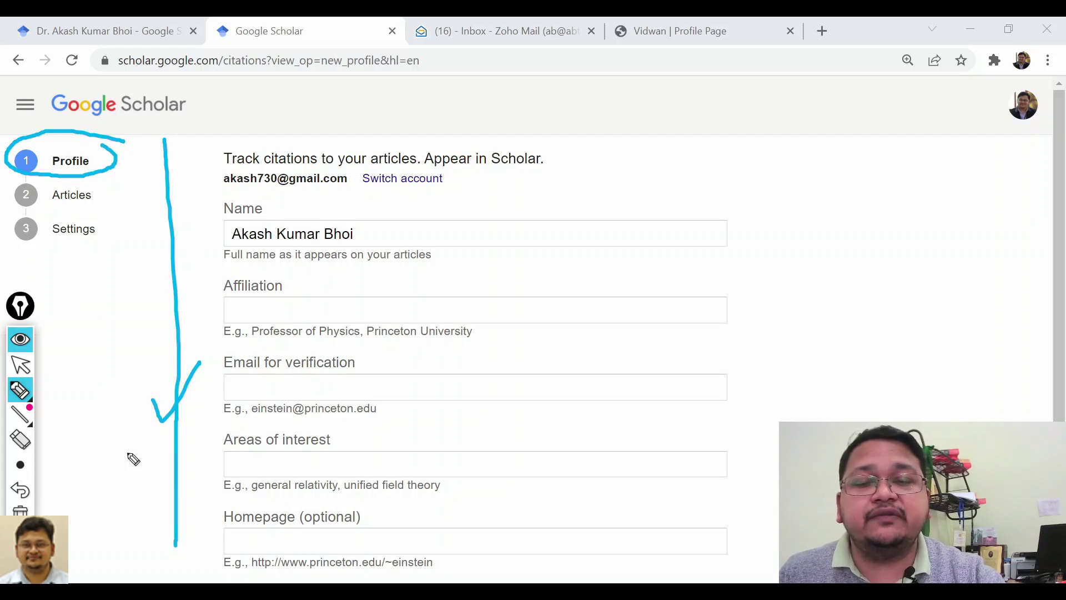
pyautogui.moveTo(53, 210); pyautogui.dragTo(81, 210)
pyautogui.moveTo(59, 245); pyautogui.dragTo(114, 245)
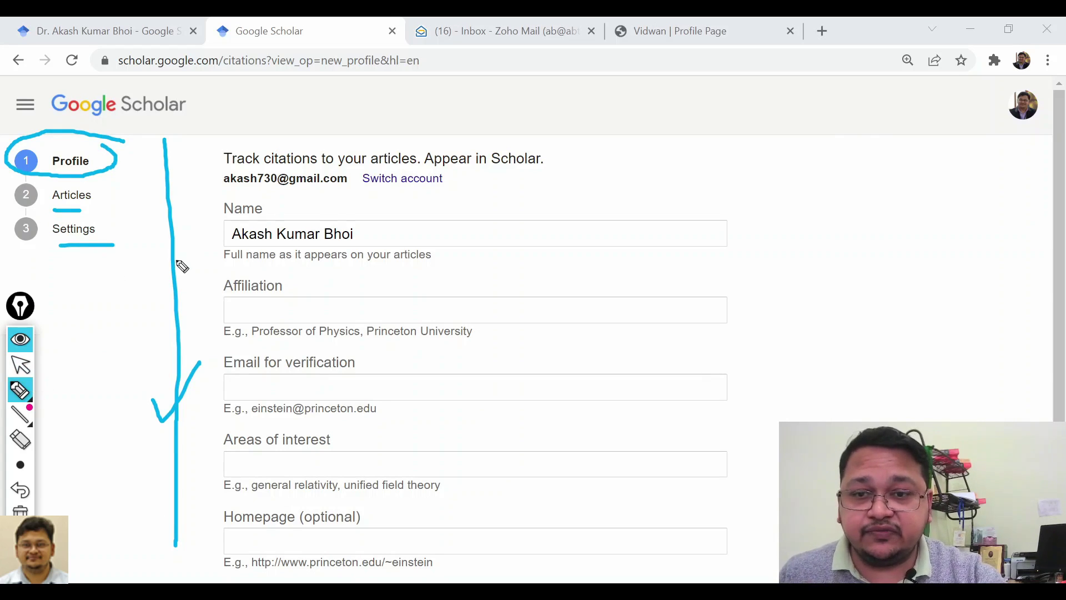
pyautogui.click(20, 339)
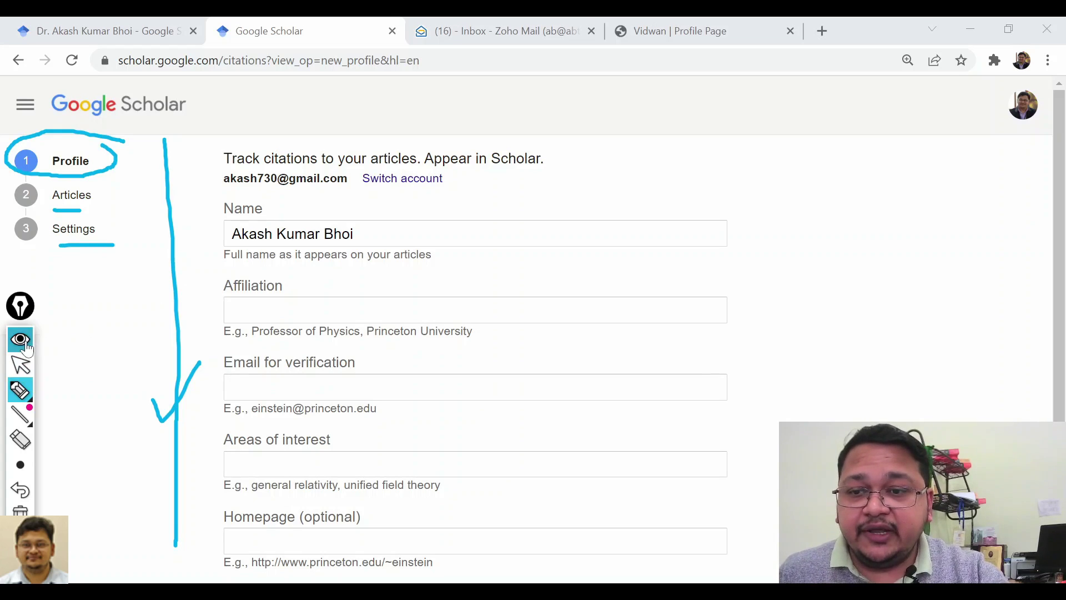
# Put the cursor at the start of the pre-filled Name field, dismissing autofill suggestions.
pyautogui.click(277, 234)
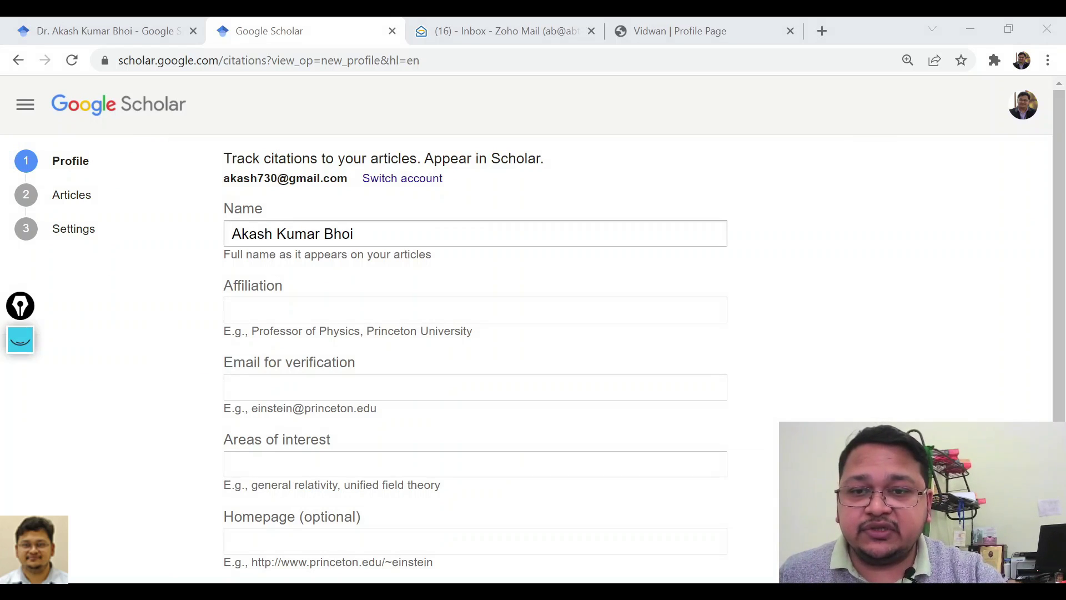
pyautogui.click(446, 208)
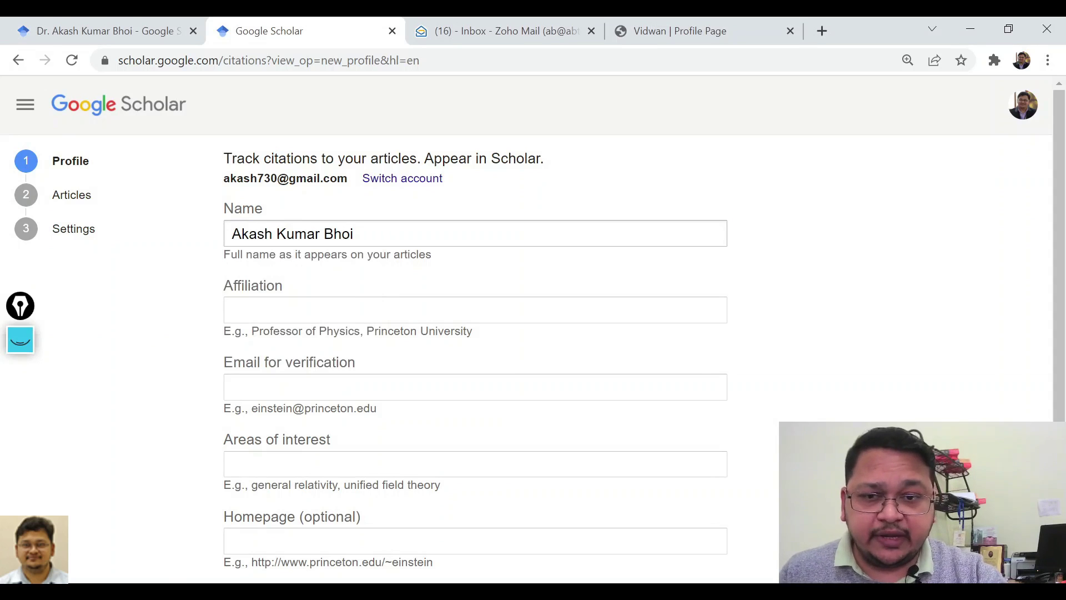
pyautogui.click(236, 239)
# Add the 'Dr.' title before the name and check the existing Scholar profile for reference.
pyautogui.write('Dr.')
pyautogui.click(205, 317)
pyautogui.click(236, 310)
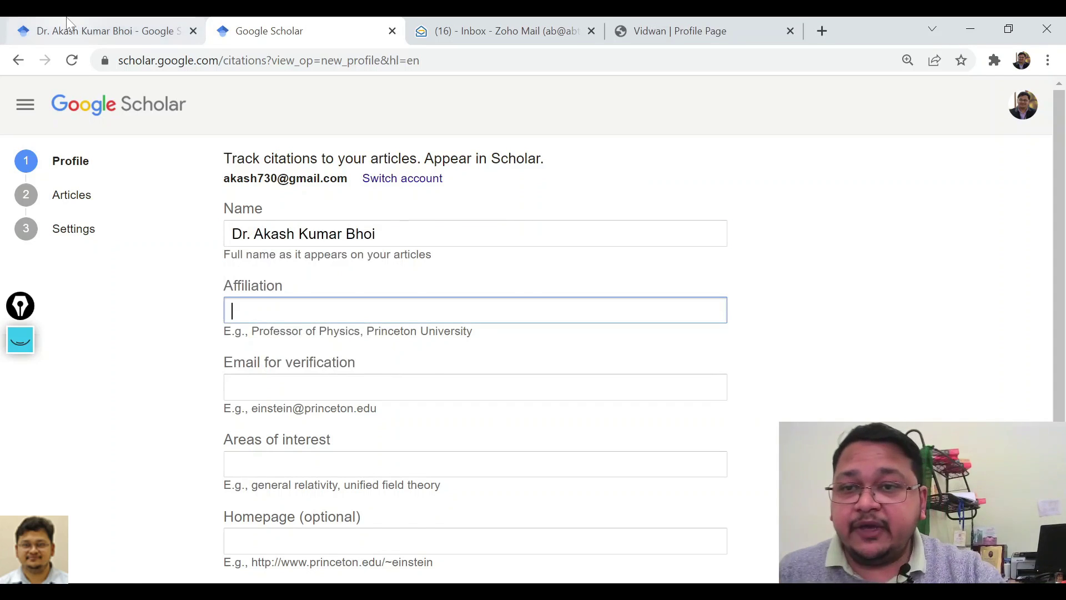
pyautogui.hotkey('ctrl', 'shift', 'Tab')
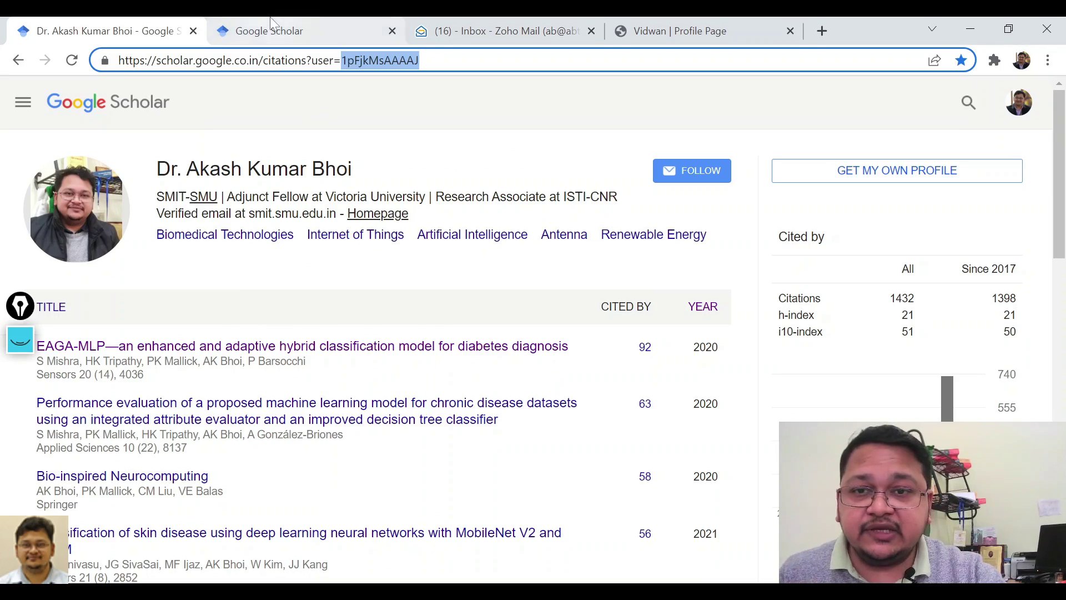
pyautogui.click(276, 32)
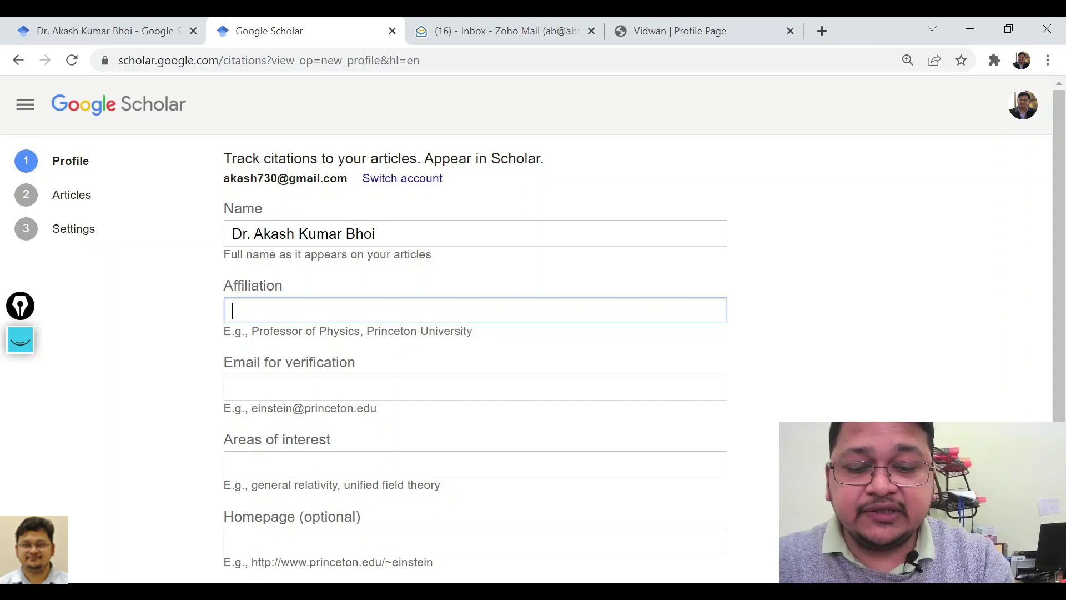
# Enter ABTeR as affiliation and fill in the verification email address.
pyautogui.write('AB')
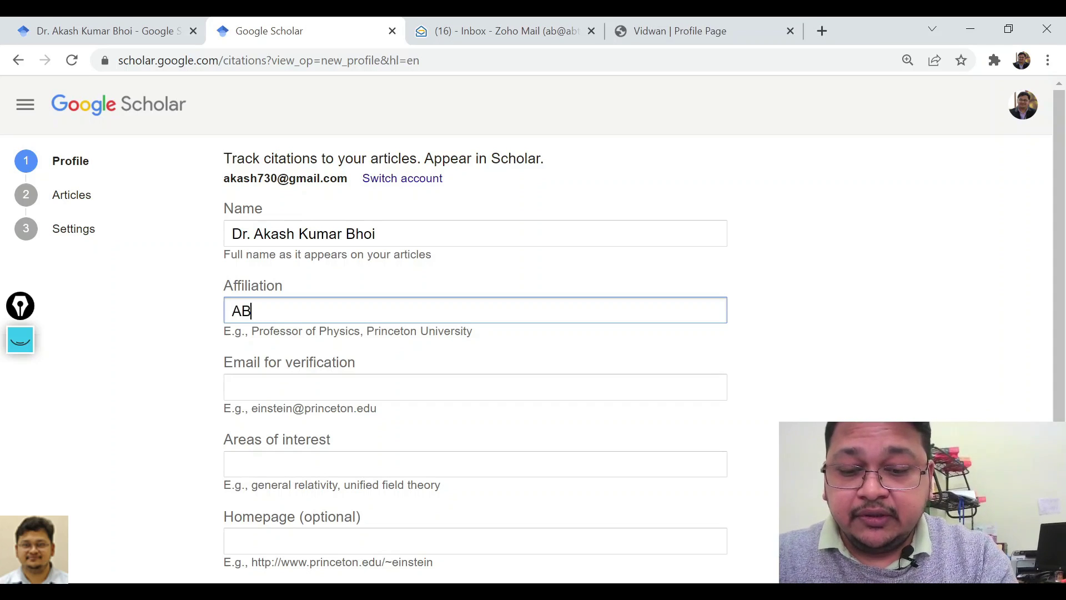
pyautogui.write('TeR')
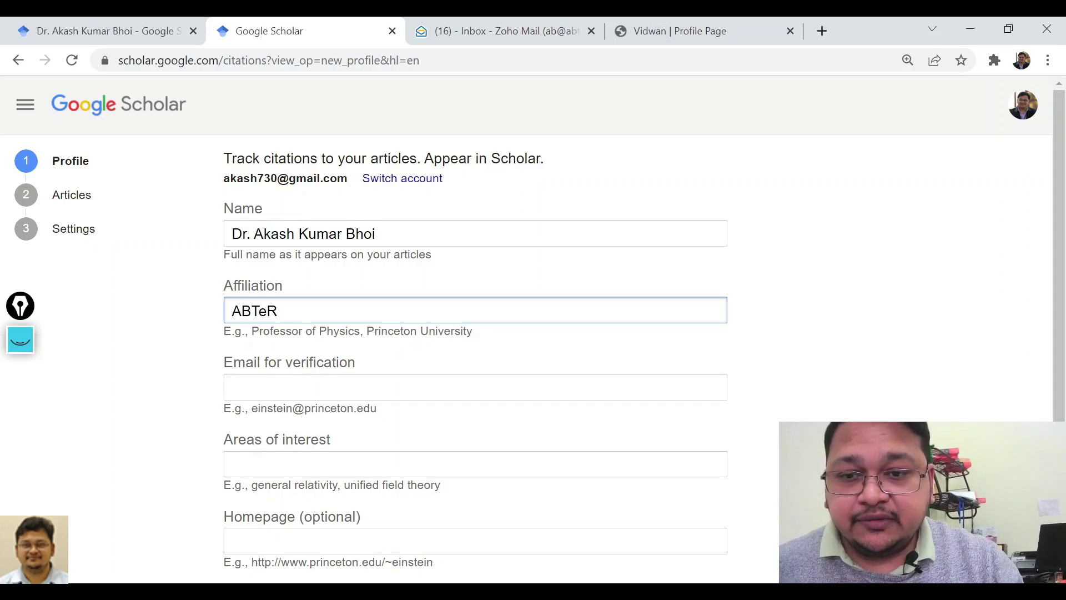
pyautogui.click(475, 387)
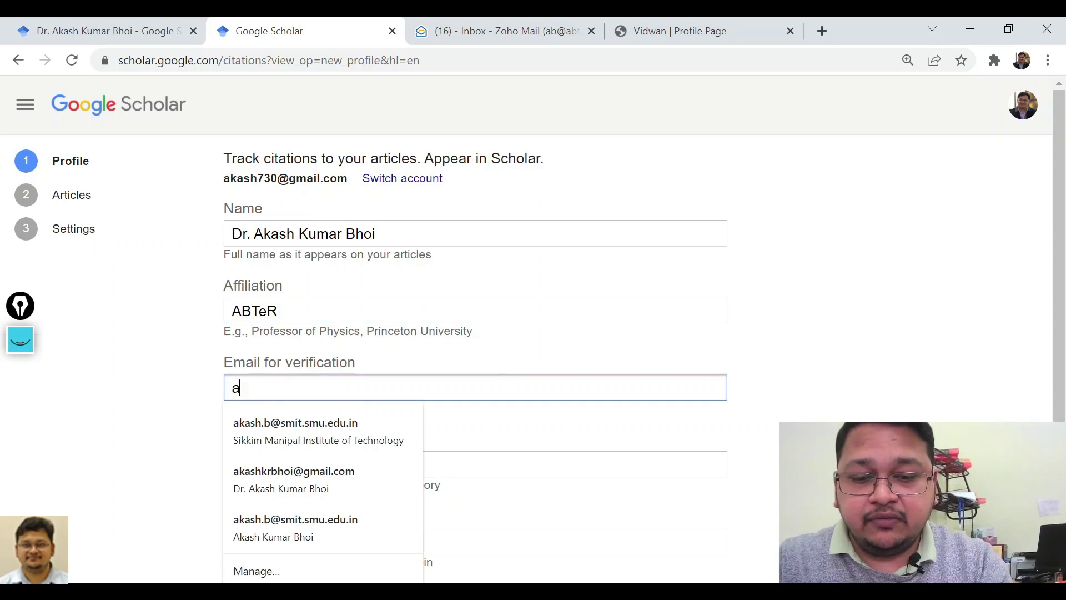
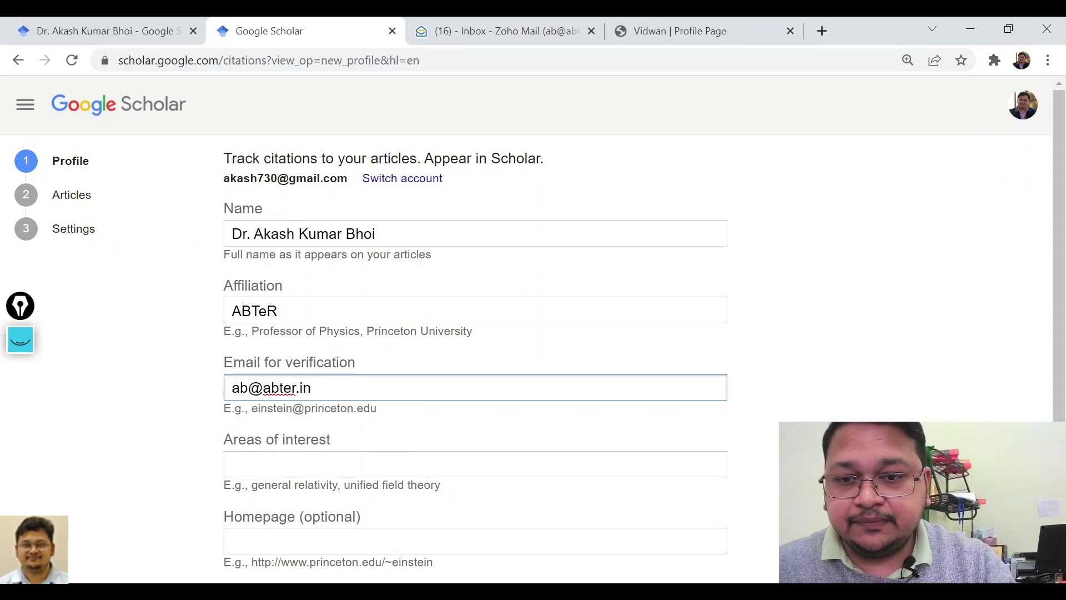
pyautogui.click(174, 407)
# Enter interests 'Biomedical Signal Processing, Soft Computing, IoT'.
pyautogui.click(227, 462)
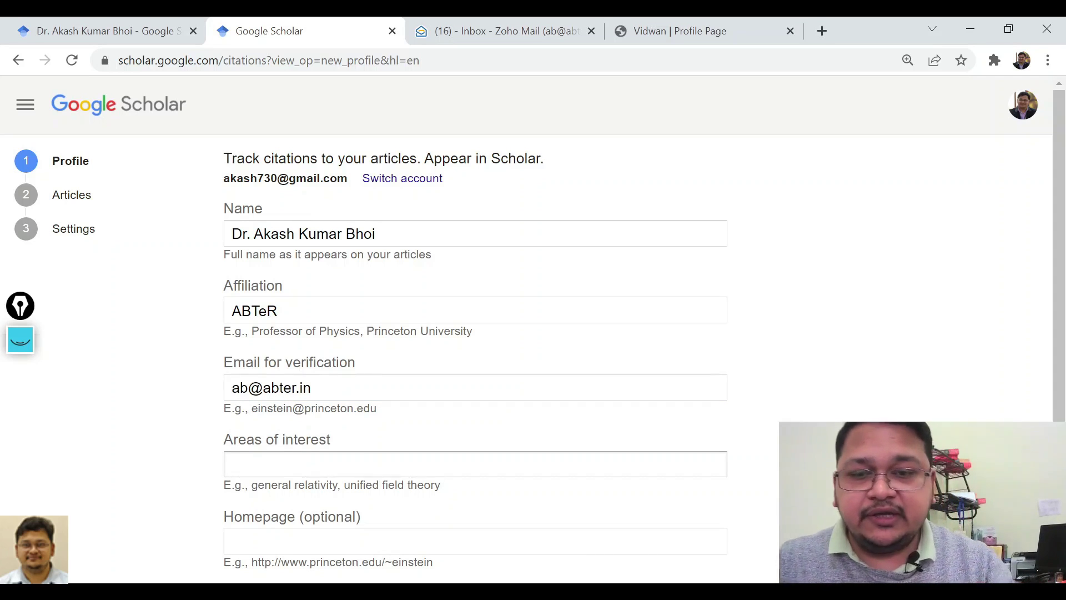
pyautogui.click(233, 464)
pyautogui.write('Bio')
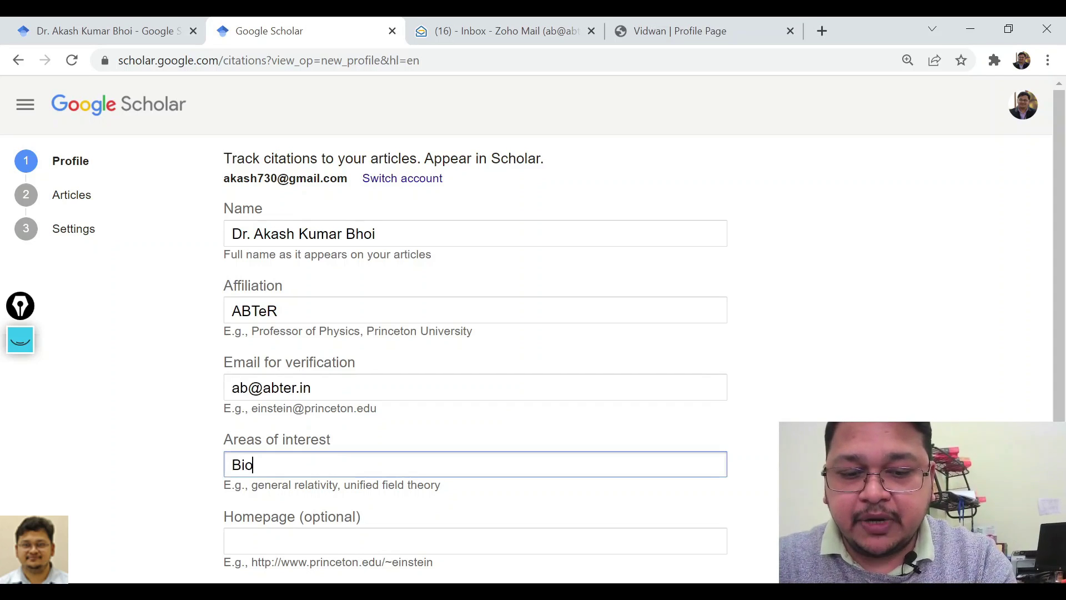
pyautogui.write('medical ')
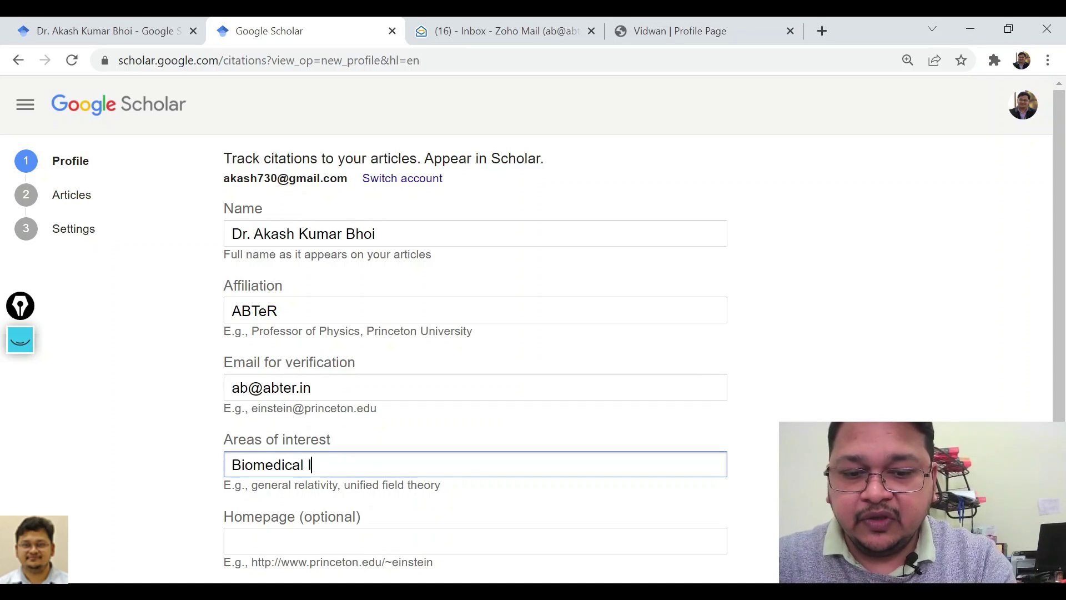
pyautogui.write('Signal Processing, ')
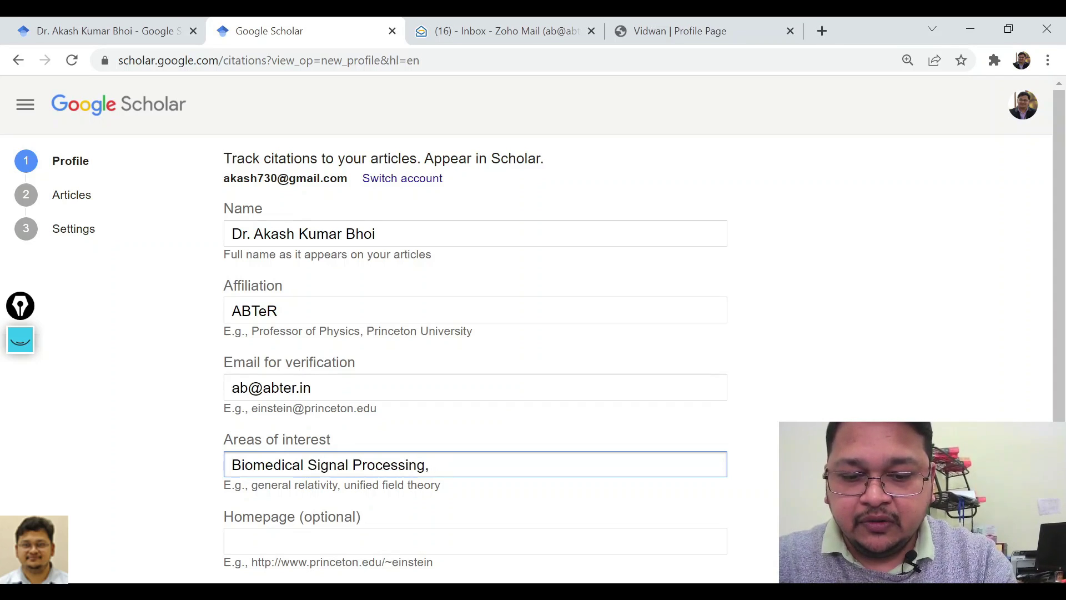
pyautogui.write('So')
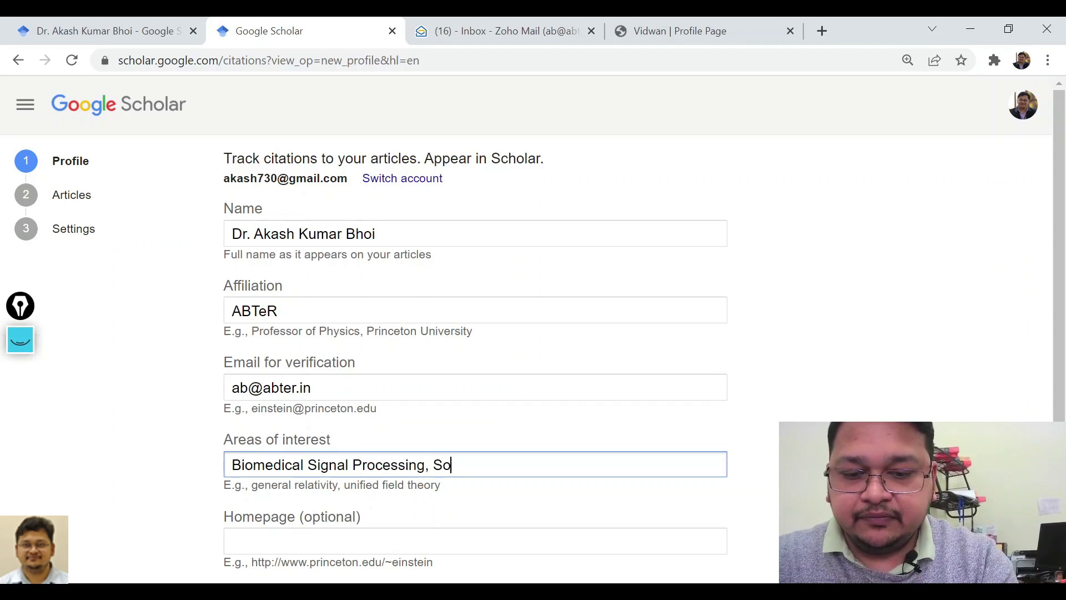
pyautogui.write('ft Computing')
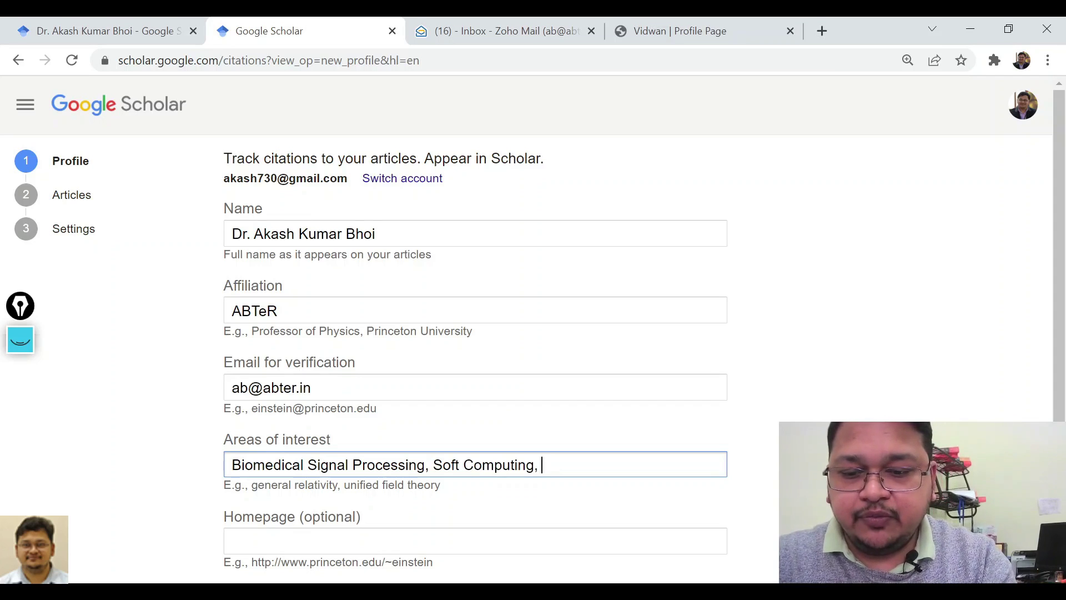
pyautogui.write(', IoT')
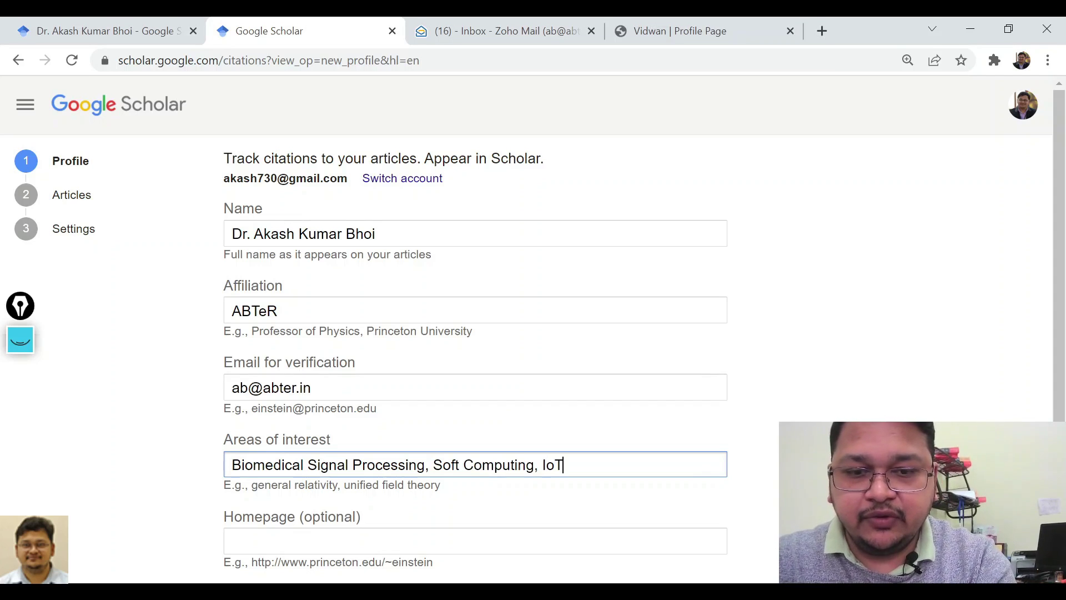
pyautogui.scroll(-1, 175, 461)
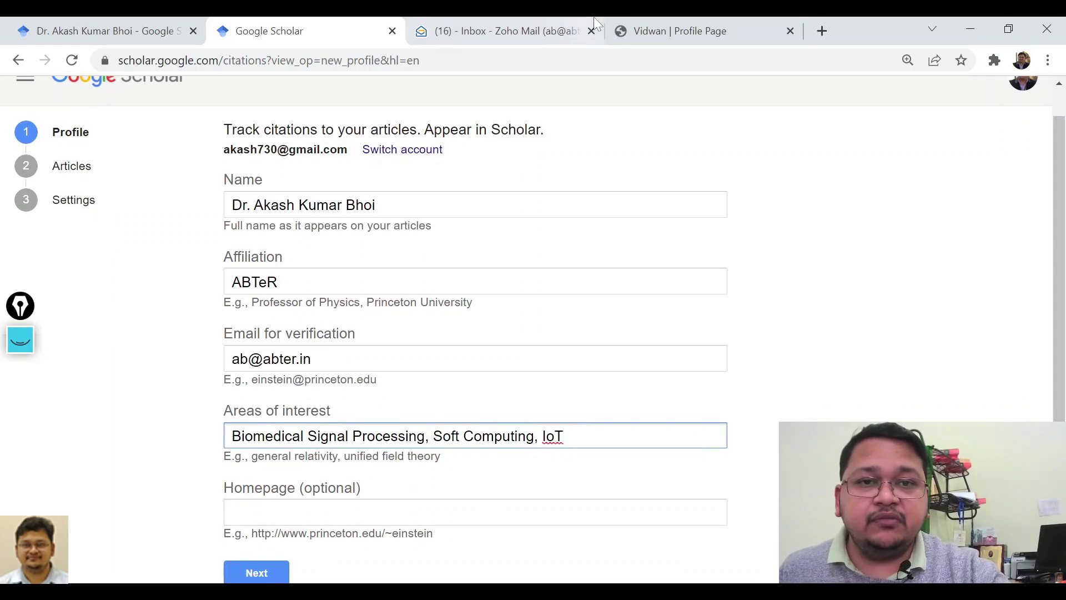
# Paste the Vidwan profile URL as the Homepage and submit the profile details.
pyautogui.click(665, 19)
pyautogui.hotkey('ctrl', 'c')
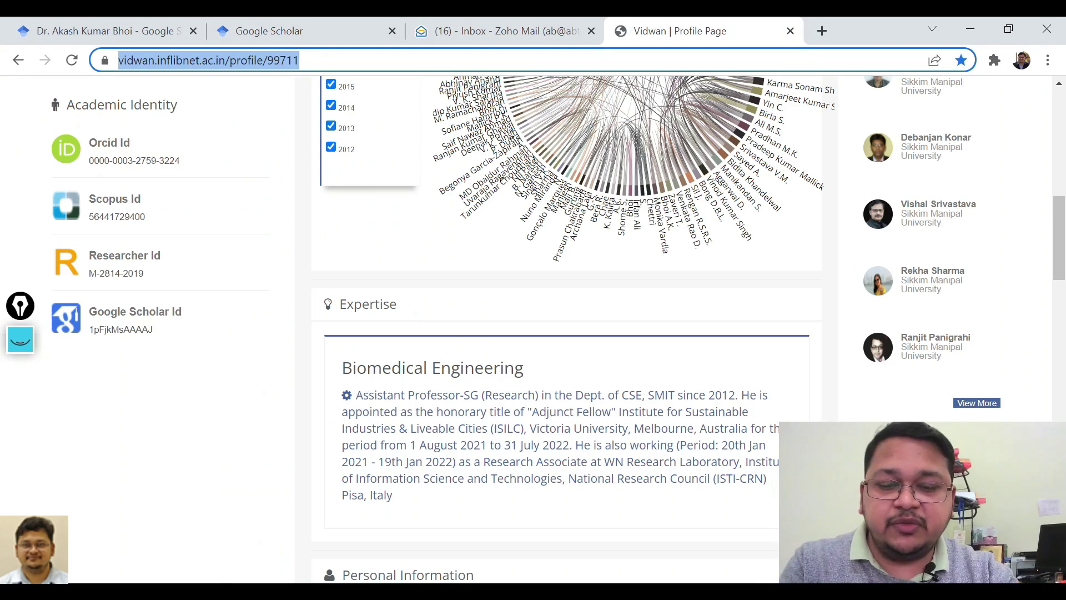
pyautogui.click(338, 20)
pyautogui.click(358, 511)
pyautogui.hotkey('ctrl', 'v')
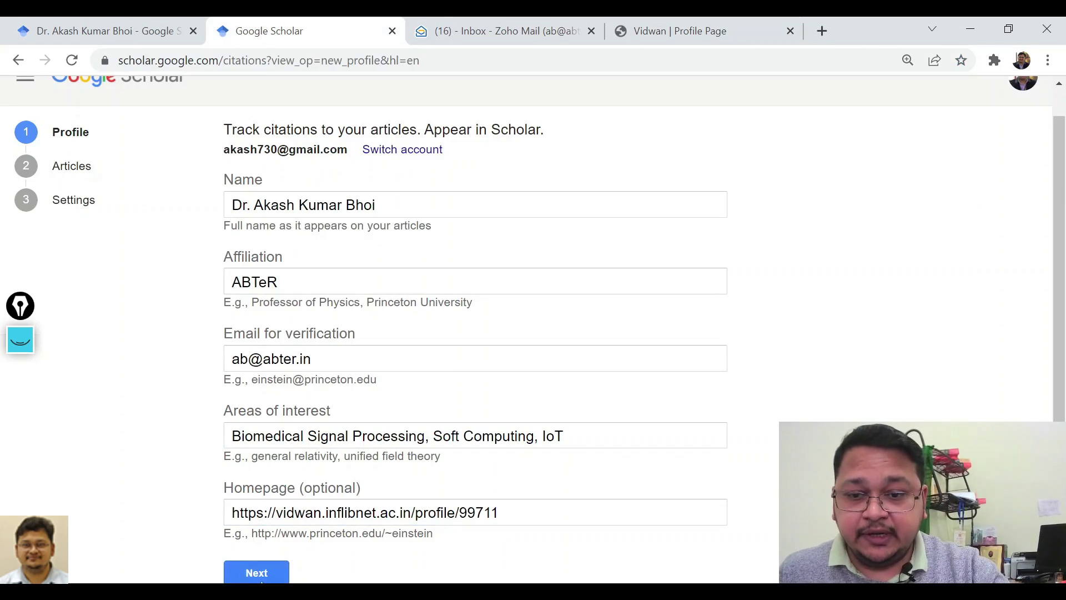
pyautogui.click(264, 577)
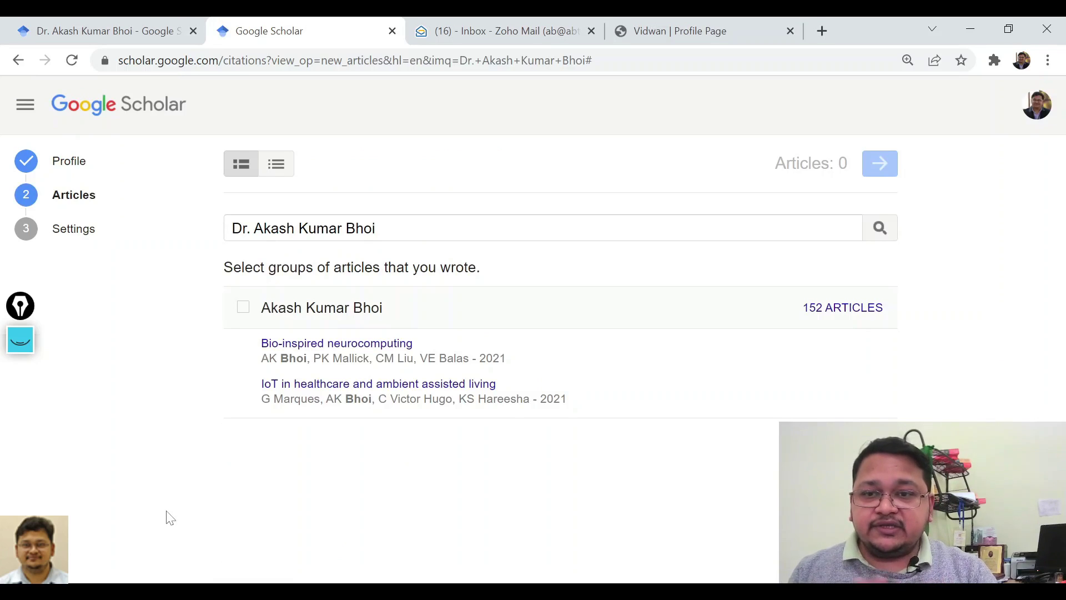
# Clear old marks and annotate the Profile step as done and Articles as current.
pyautogui.click(20, 341)
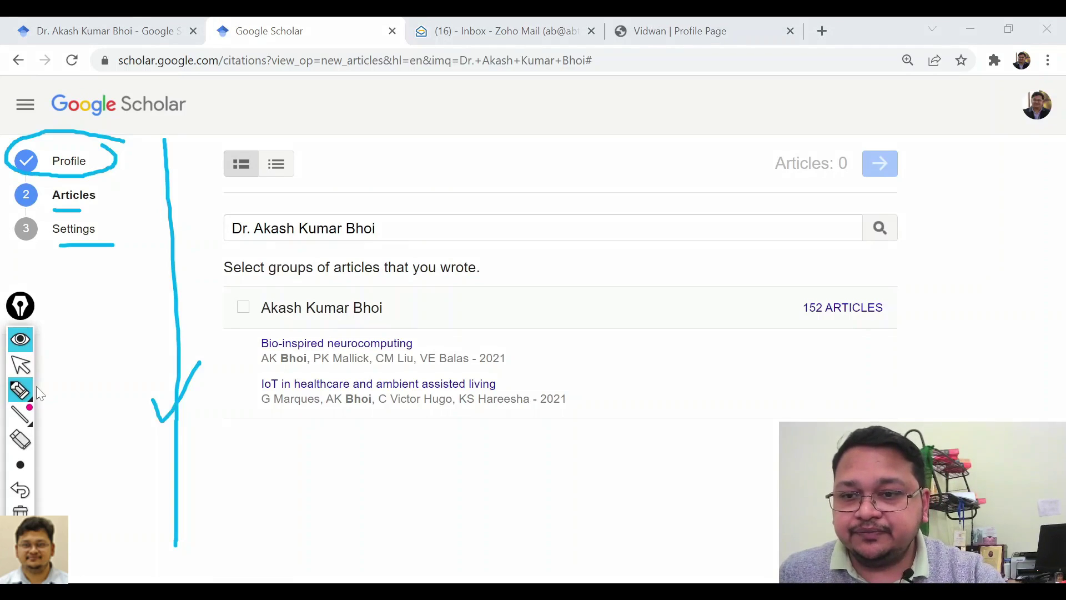
pyautogui.click(21, 509)
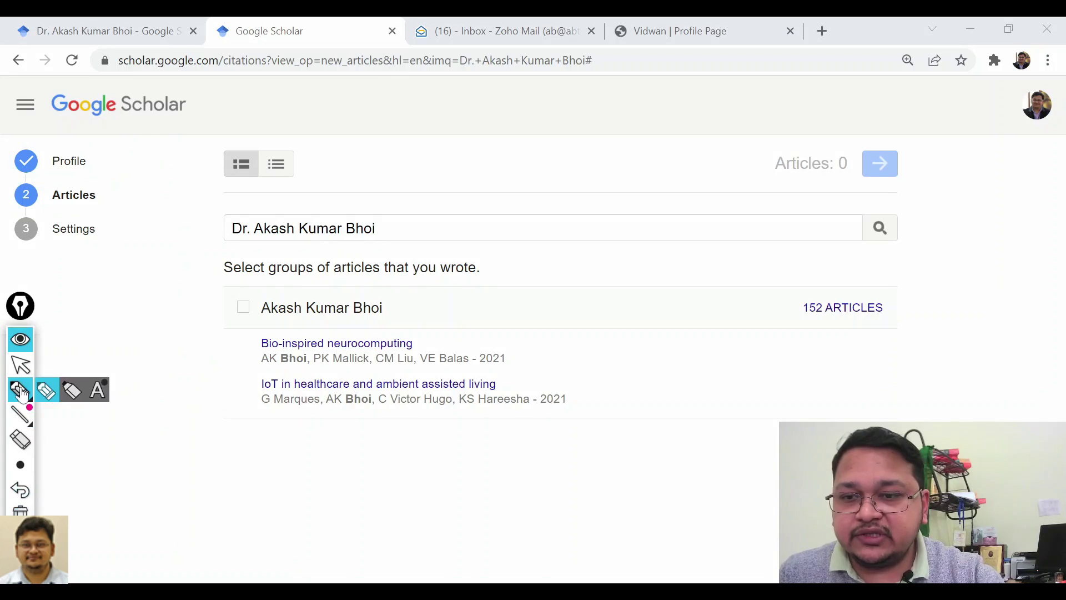
pyautogui.click(44, 392)
pyautogui.moveTo(97, 159); pyautogui.dragTo(155, 133)
pyautogui.moveTo(11, 142)
pyautogui.mouseDown()
pyautogui.moveTo(9, 173)
pyautogui.moveTo(103, 170)
pyautogui.moveTo(12, 146)
pyautogui.mouseUp()
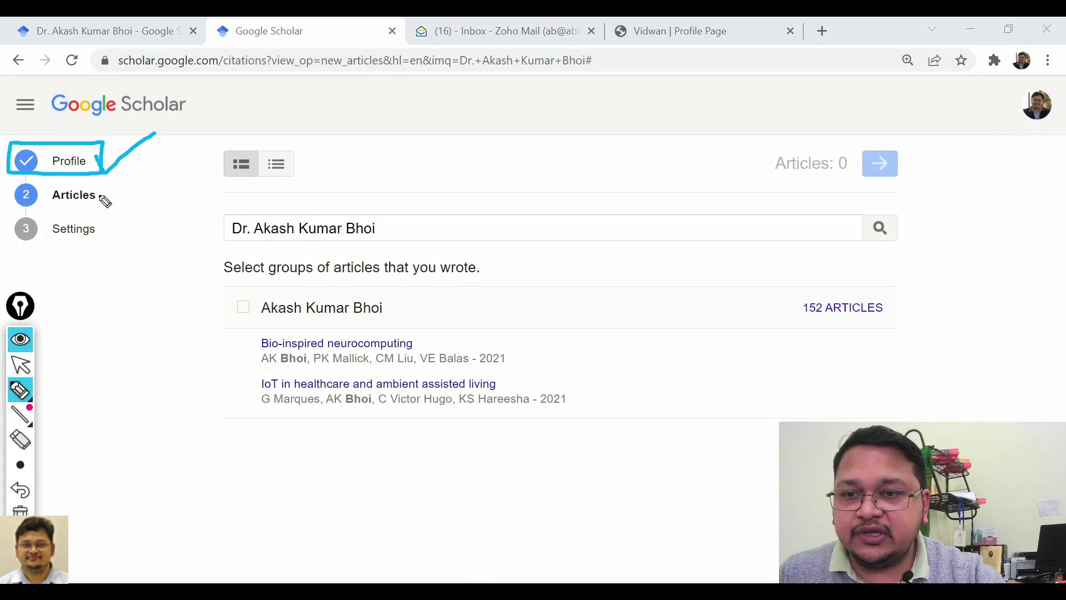
pyautogui.moveTo(104, 194); pyautogui.dragTo(156, 180)
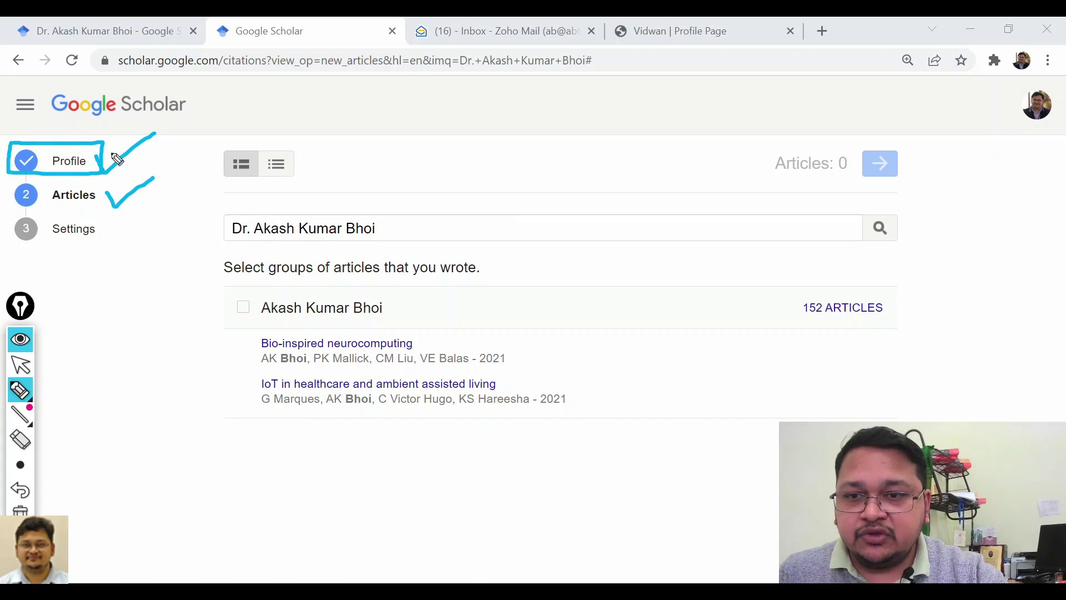
pyautogui.click(22, 365)
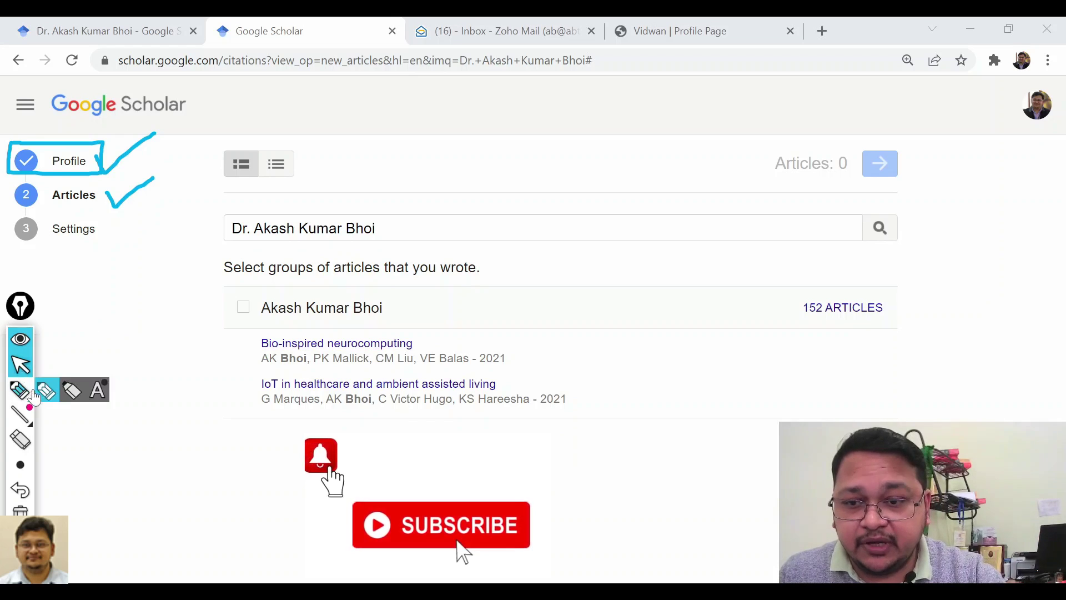
# Mark the 152 ARTICLES group and expand it to list each article individually.
pyautogui.click(46, 393)
pyautogui.moveTo(782, 335)
pyautogui.mouseDown()
pyautogui.moveTo(900, 338)
pyautogui.moveTo(797, 308)
pyautogui.moveTo(823, 328)
pyautogui.mouseUp()
pyautogui.moveTo(900, 272)
pyautogui.mouseDown()
pyautogui.moveTo(919, 289)
pyautogui.moveTo(960, 253)
pyautogui.mouseUp()
pyautogui.moveTo(922, 293); pyautogui.dragTo(960, 253)
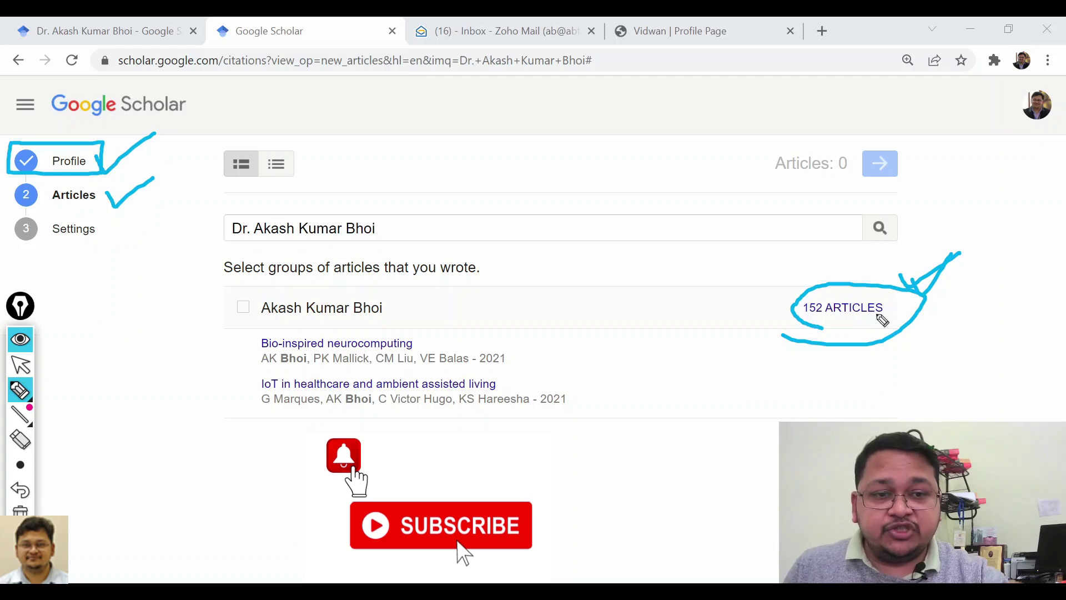
pyautogui.click(20, 365)
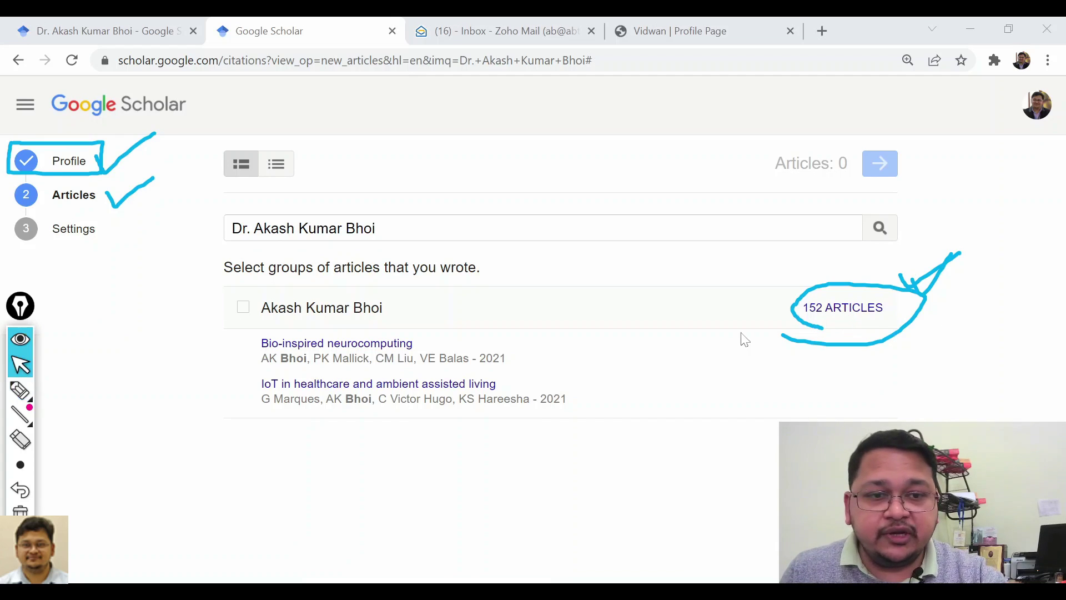
pyautogui.click(850, 312)
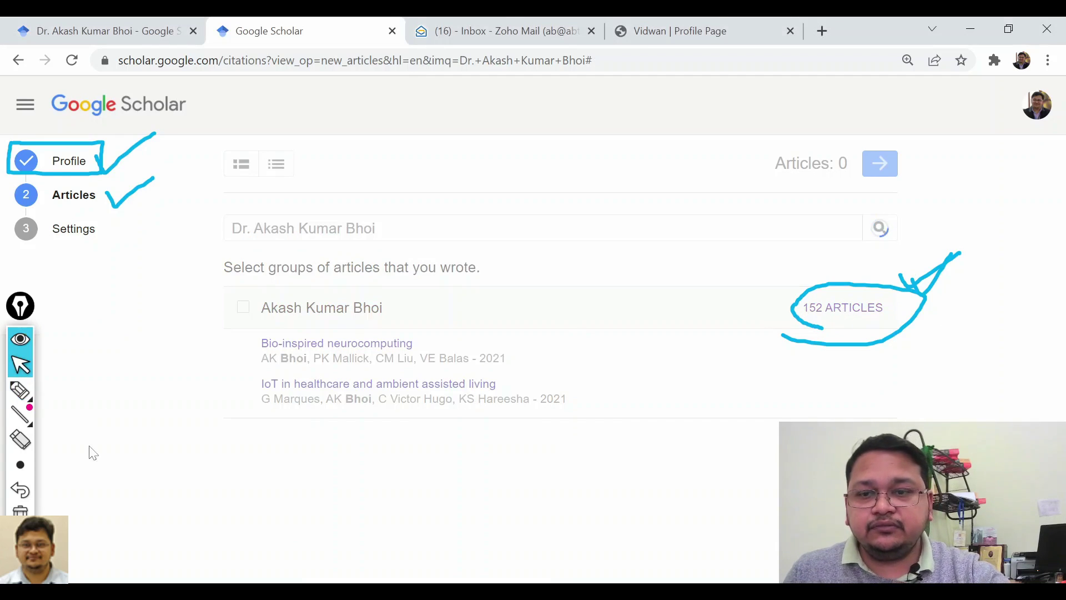
pyautogui.click(21, 509)
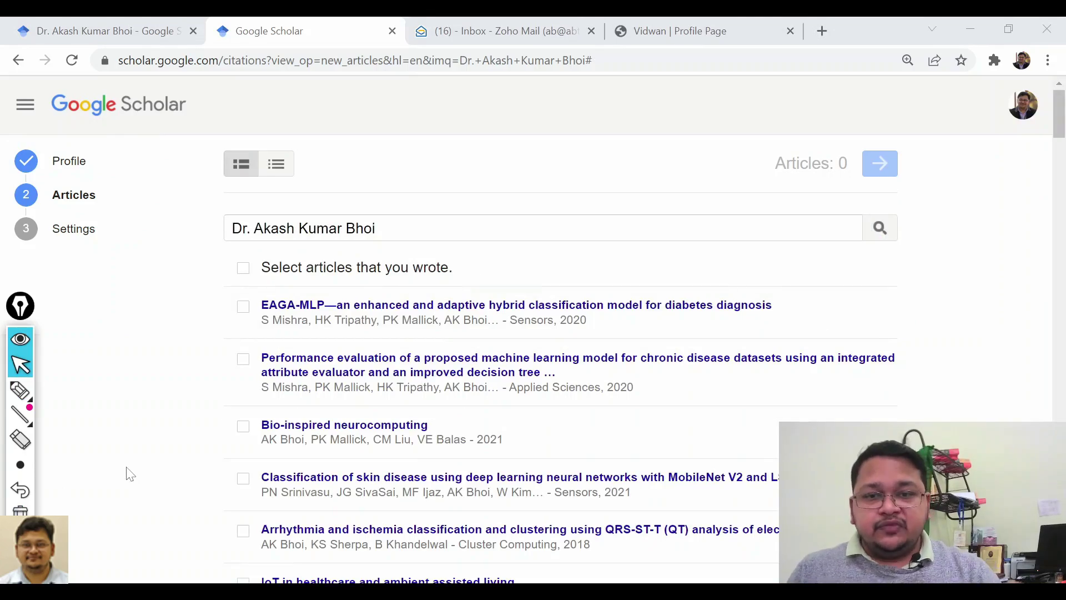
# Select all listed articles with 'Select articles that you wrote'.
pyautogui.scroll(-20, 281, 424)
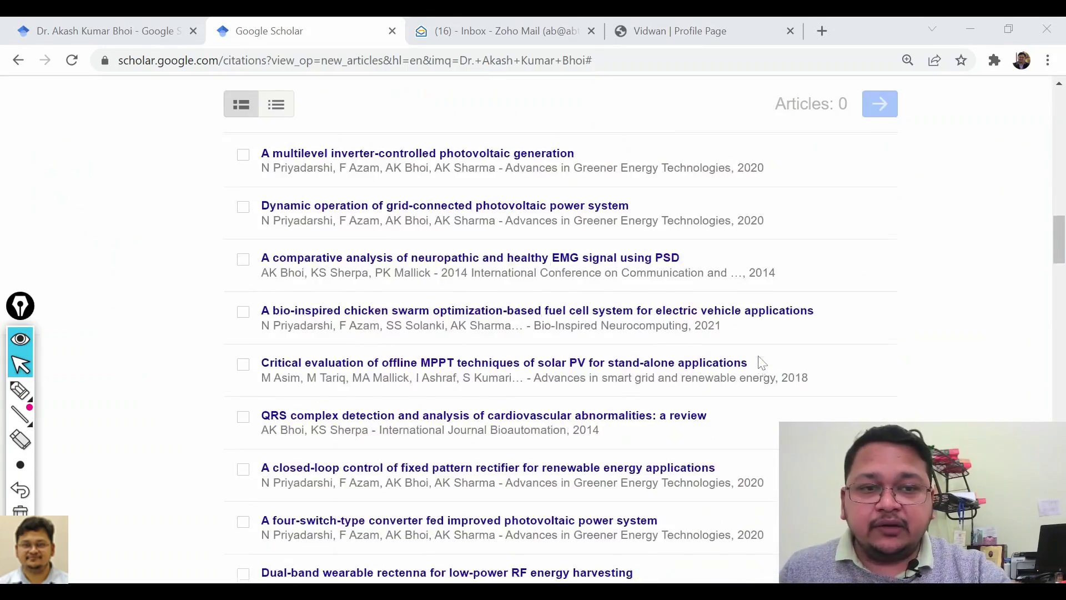
pyautogui.scroll(-12, 762, 362)
pyautogui.moveTo(1059, 303); pyautogui.dragTo(1060, 103)
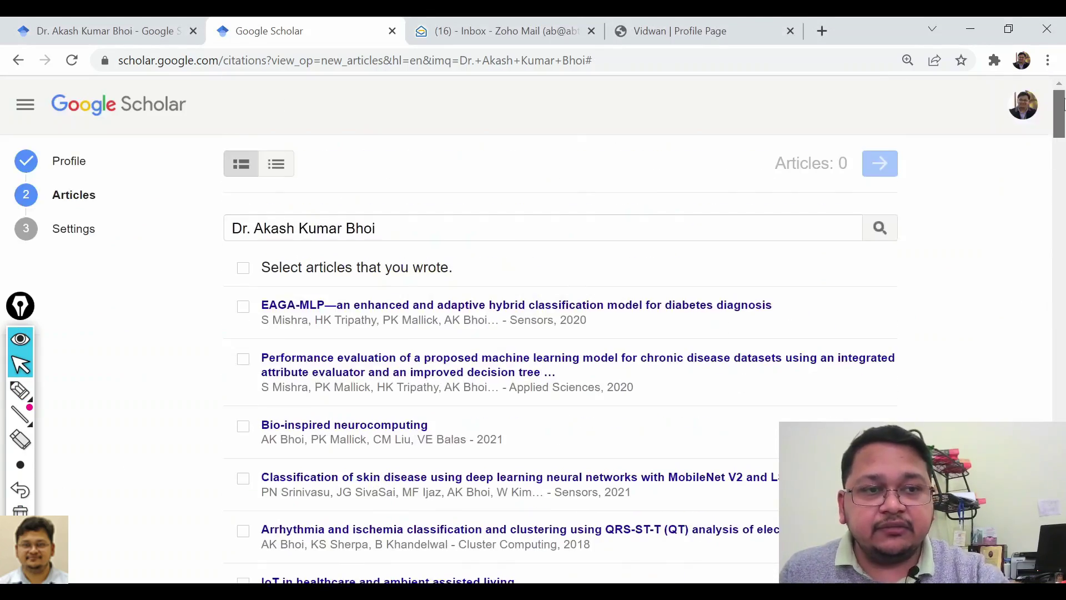
pyautogui.click(244, 269)
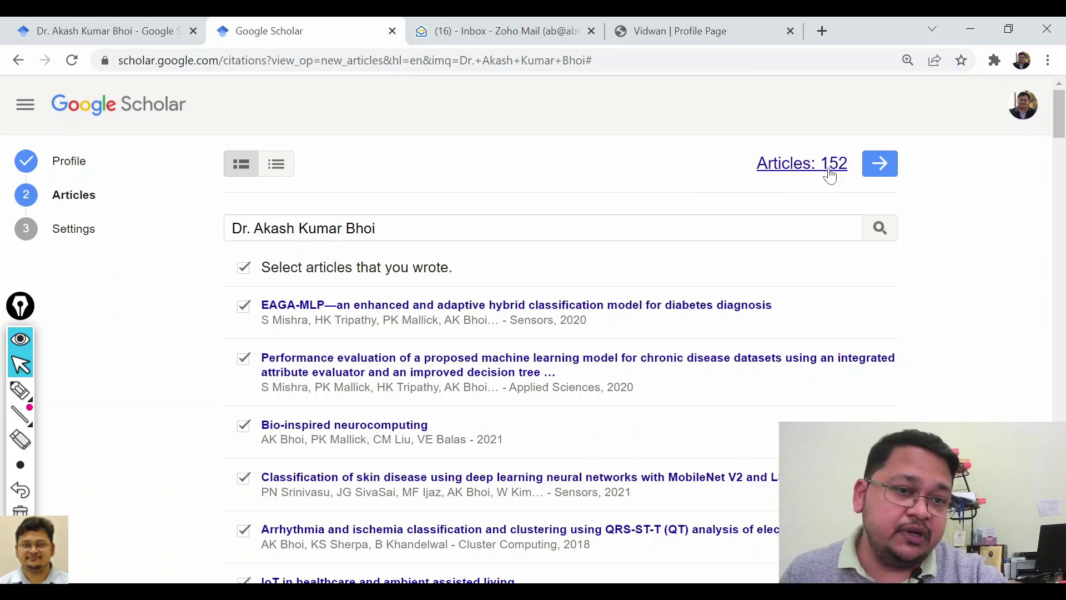
# Review the 152 selected articles and continue to the Settings step.
pyautogui.scroll(-20, 639, 263)
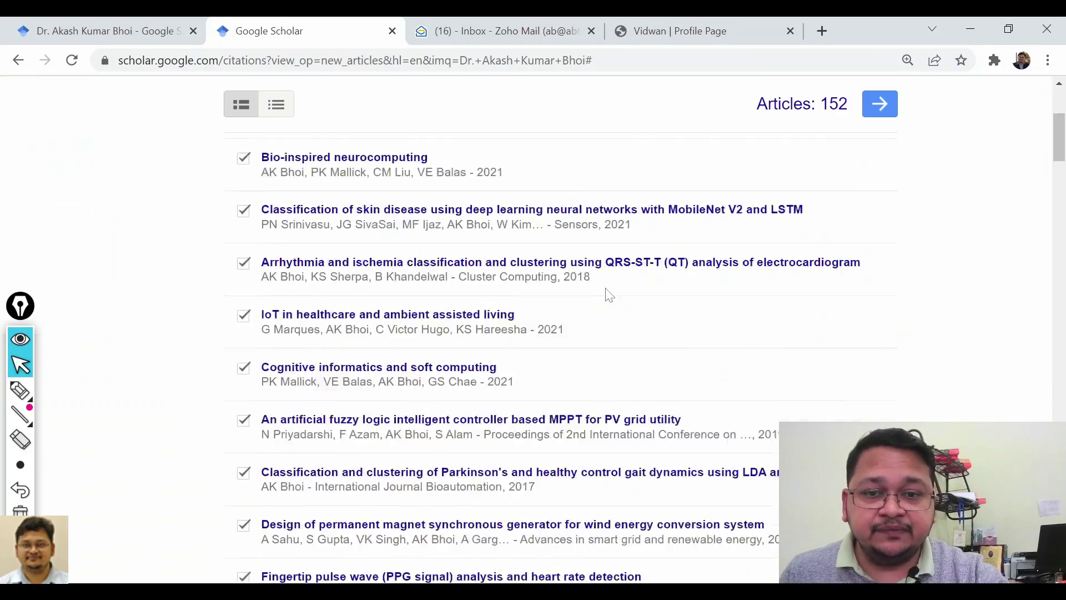
pyautogui.scroll(-20, 567, 296)
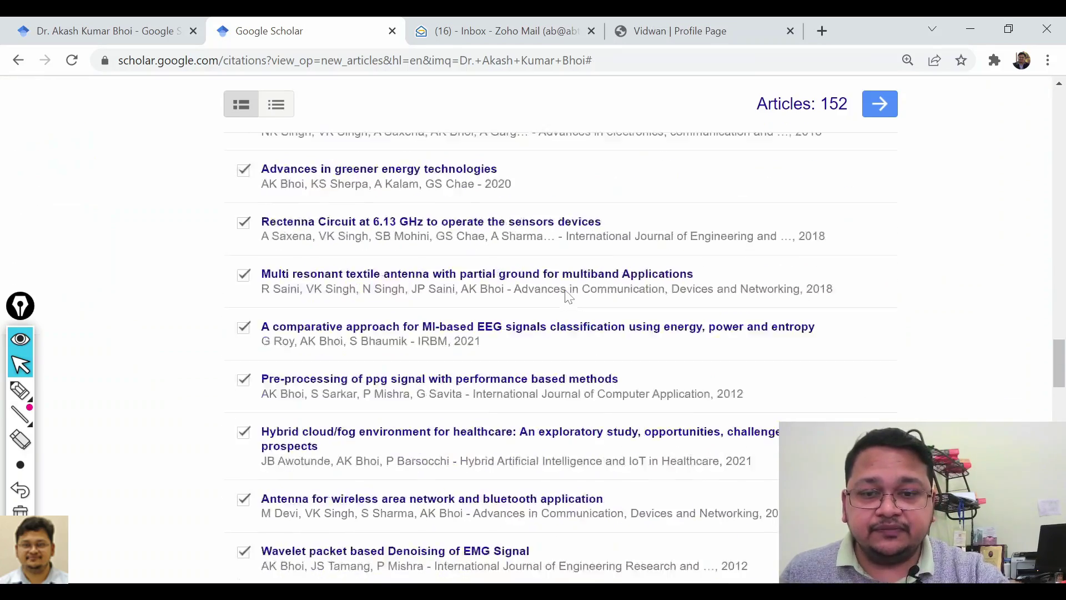
pyautogui.moveTo(1059, 405); pyautogui.dragTo(1058, 125)
pyautogui.scroll(1, 999, 261)
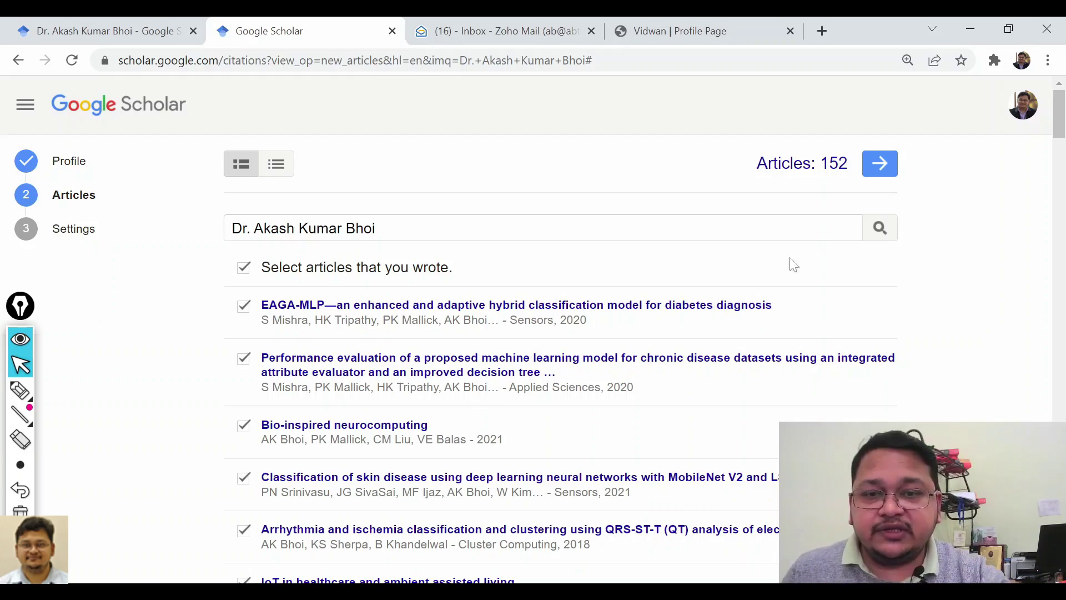
pyautogui.scroll(-10, 683, 361)
pyautogui.scroll(-15, 684, 361)
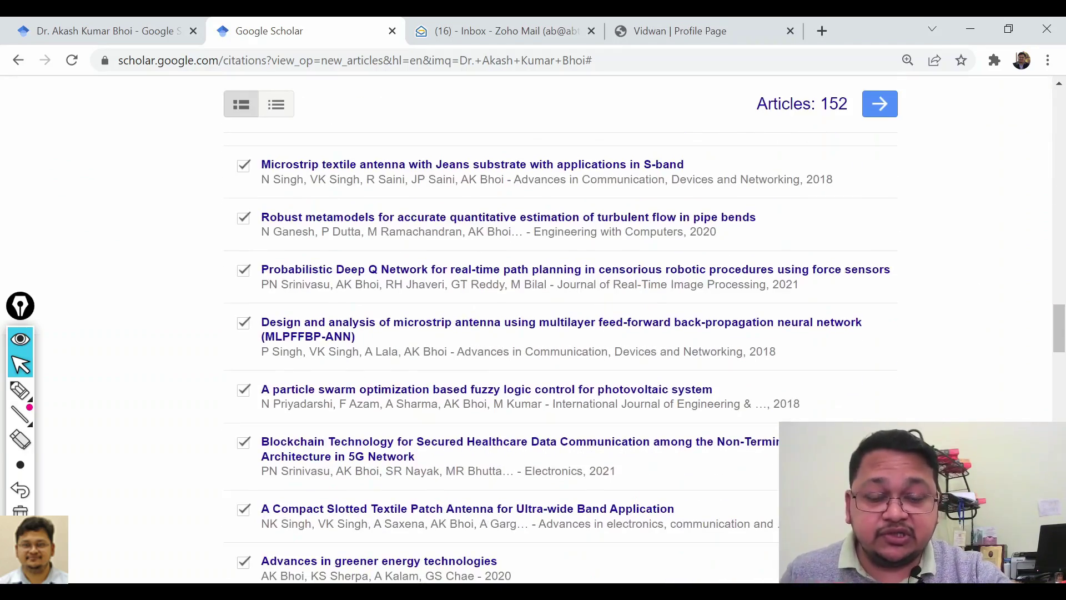
pyautogui.scroll(-15, 684, 361)
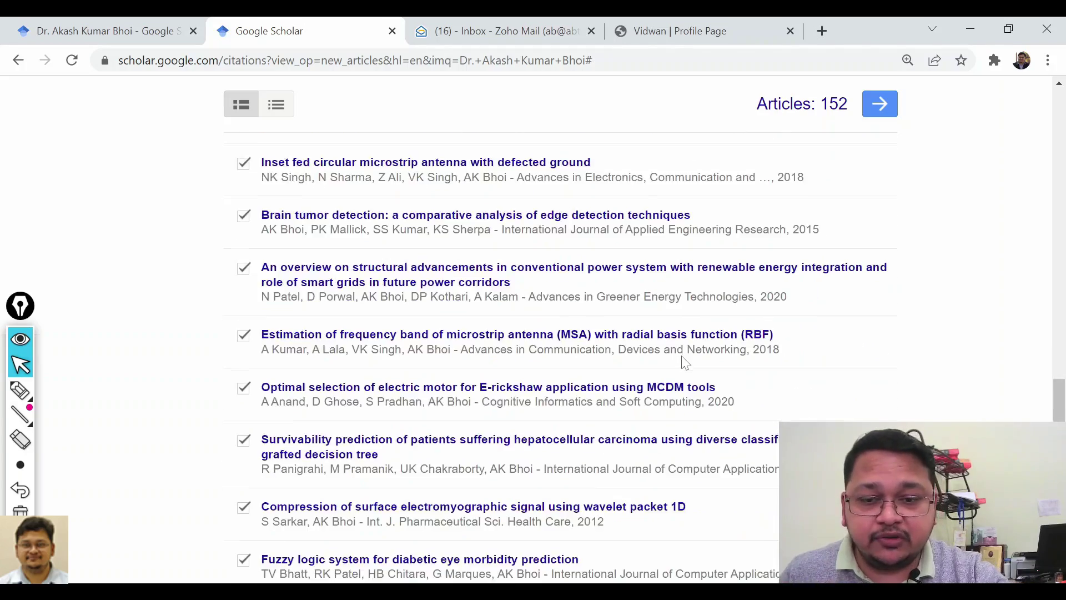
pyautogui.scroll(-7, 684, 361)
pyautogui.scroll(-11, 933, 365)
pyautogui.scroll(-15, 560, 357)
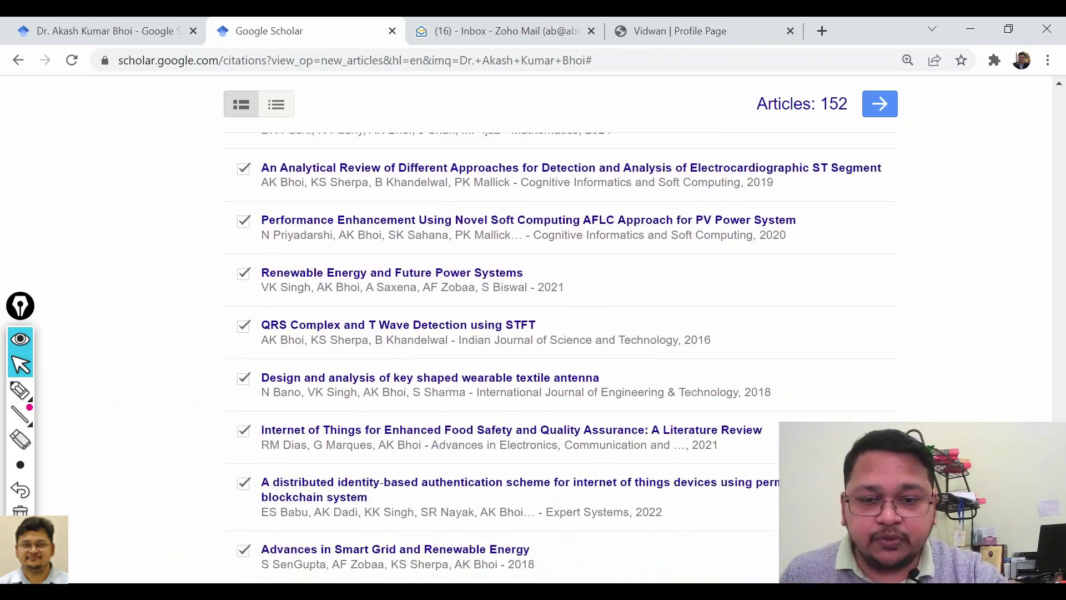
pyautogui.scroll(10, 1062, 205)
pyautogui.moveTo(1062, 205); pyautogui.dragTo(1061, 113)
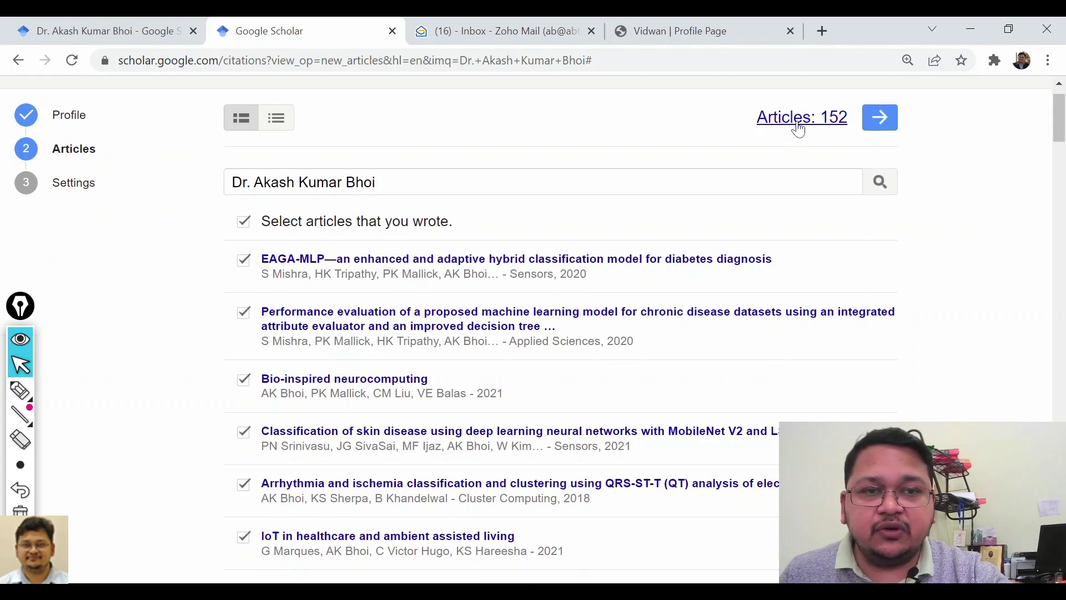
pyautogui.click(879, 121)
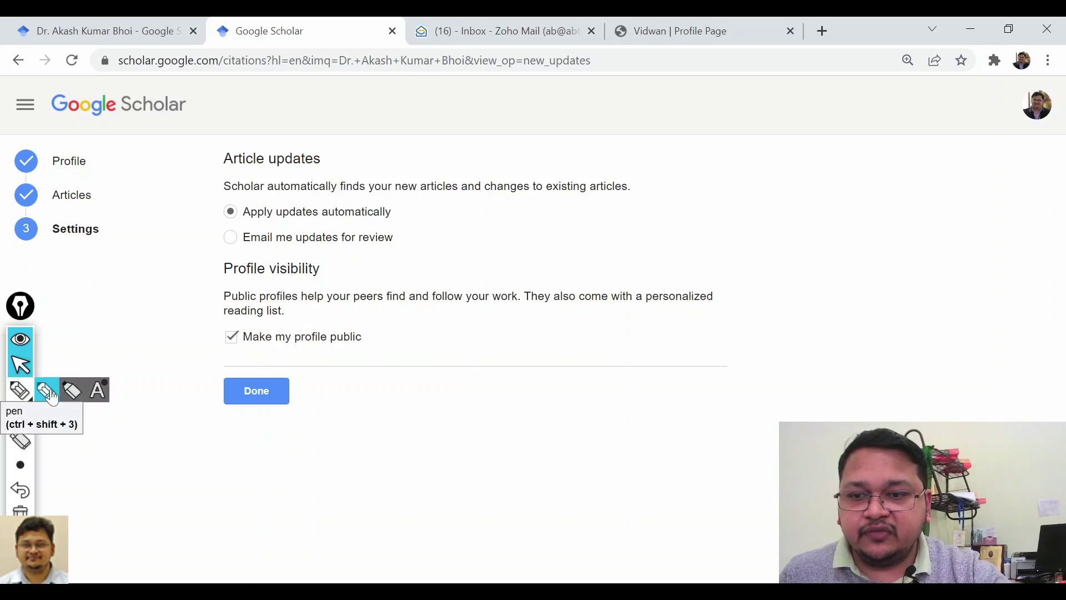
pyautogui.click(45, 390)
pyautogui.moveTo(114, 196); pyautogui.dragTo(178, 176)
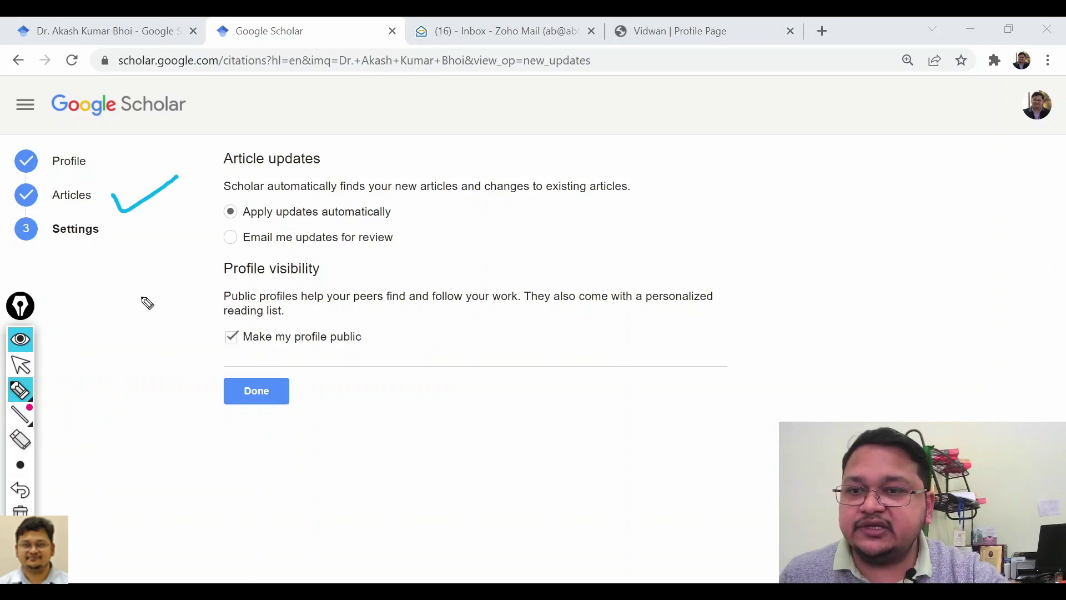
pyautogui.moveTo(115, 159)
pyautogui.mouseDown()
pyautogui.moveTo(125, 172)
pyautogui.moveTo(177, 147)
pyautogui.mouseUp()
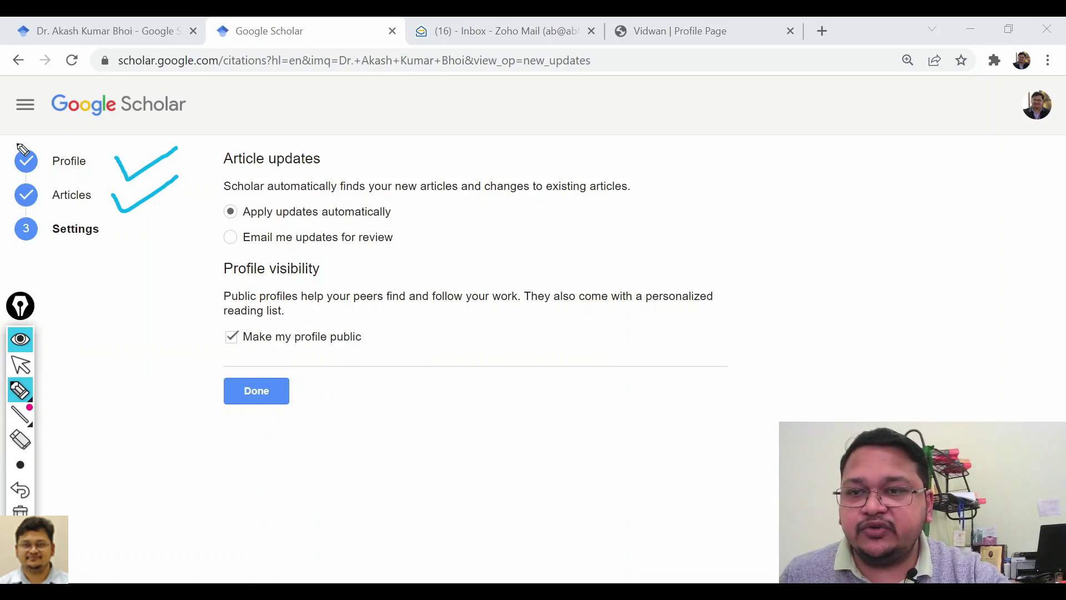
pyautogui.moveTo(15, 141); pyautogui.dragTo(39, 134)
pyautogui.moveTo(33, 181)
pyautogui.mouseDown()
pyautogui.moveTo(32, 196)
pyautogui.moveTo(54, 171)
pyautogui.mouseUp()
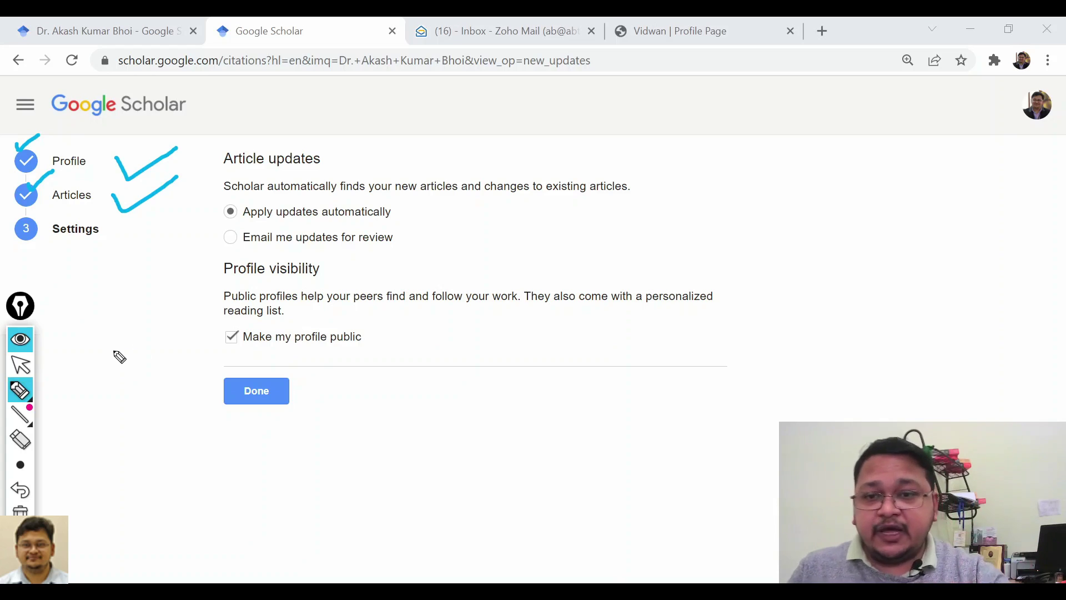
pyautogui.moveTo(406, 214)
pyautogui.mouseDown()
pyautogui.moveTo(415, 232)
pyautogui.moveTo(493, 187)
pyautogui.mouseUp()
pyautogui.moveTo(237, 231)
pyautogui.mouseDown()
pyautogui.moveTo(420, 228)
pyautogui.moveTo(233, 207)
pyautogui.moveTo(187, 212)
pyautogui.mouseUp()
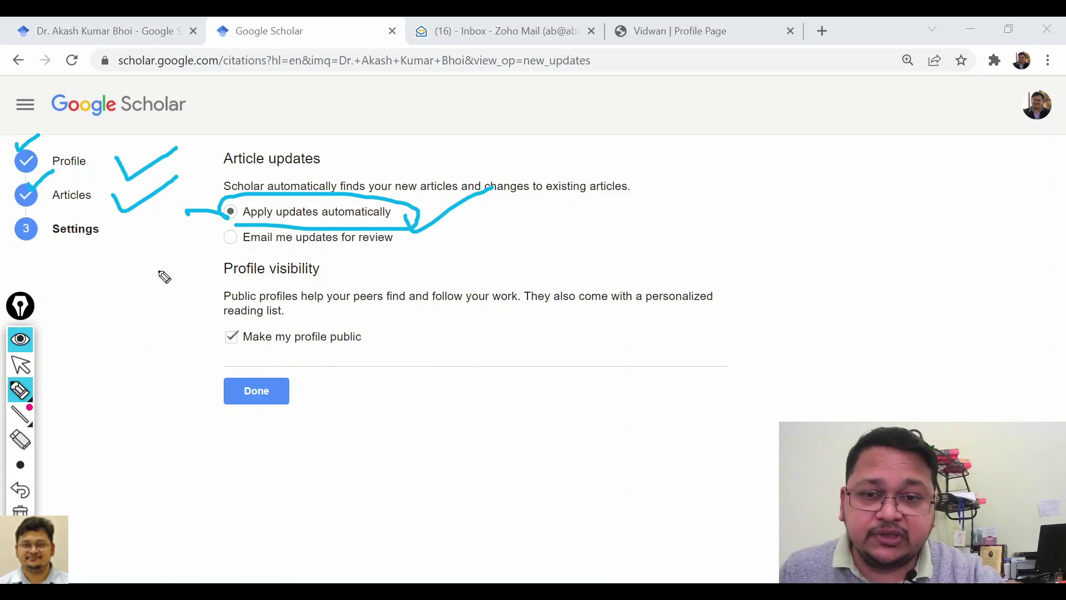
pyautogui.click(20, 371)
pyautogui.click(230, 238)
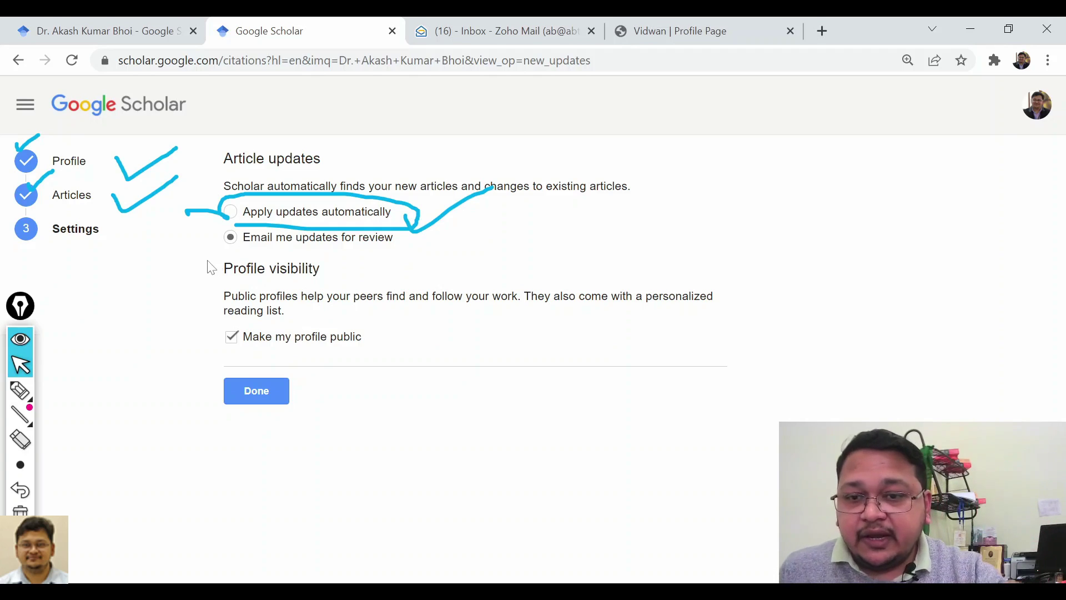
# Choose 'Email me updates for review', uncheck 'Make my profile public', and finish with Done.
pyautogui.click(20, 509)
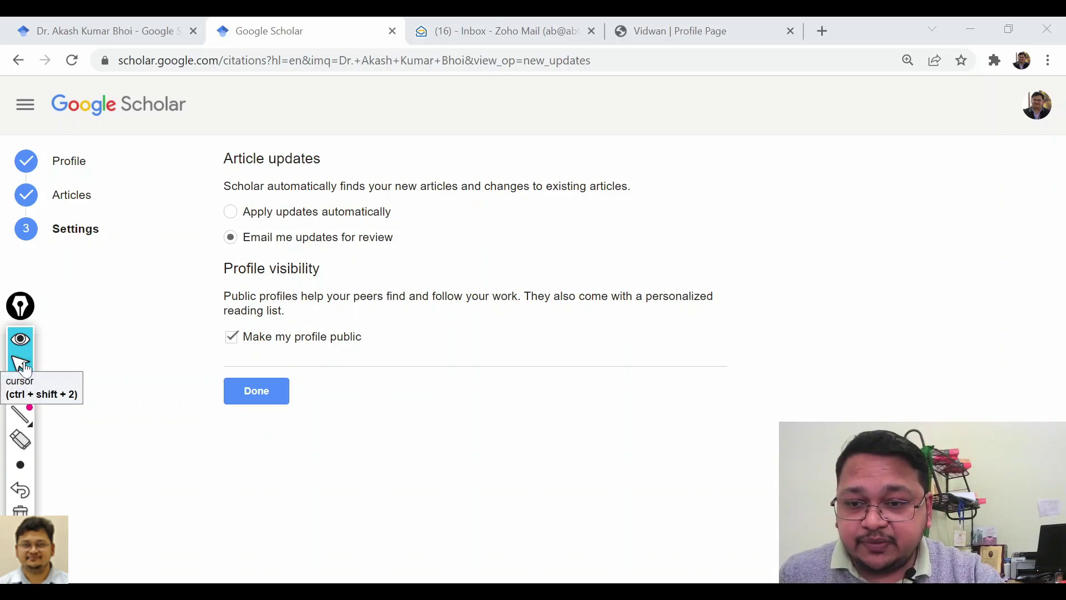
pyautogui.click(47, 392)
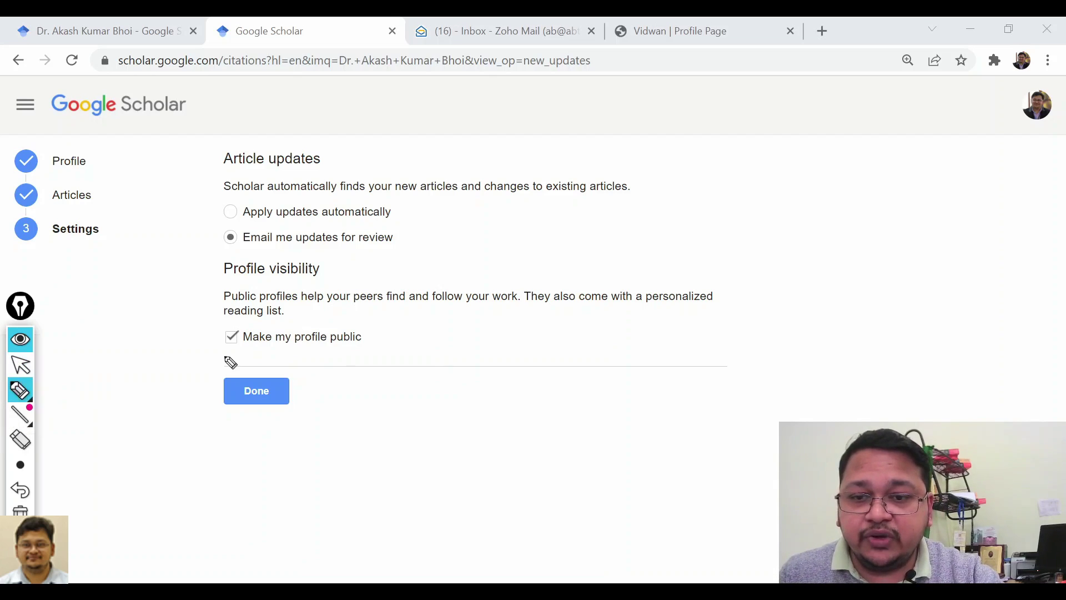
pyautogui.moveTo(222, 349)
pyautogui.mouseDown()
pyautogui.moveTo(337, 317)
pyautogui.moveTo(276, 346)
pyautogui.mouseUp()
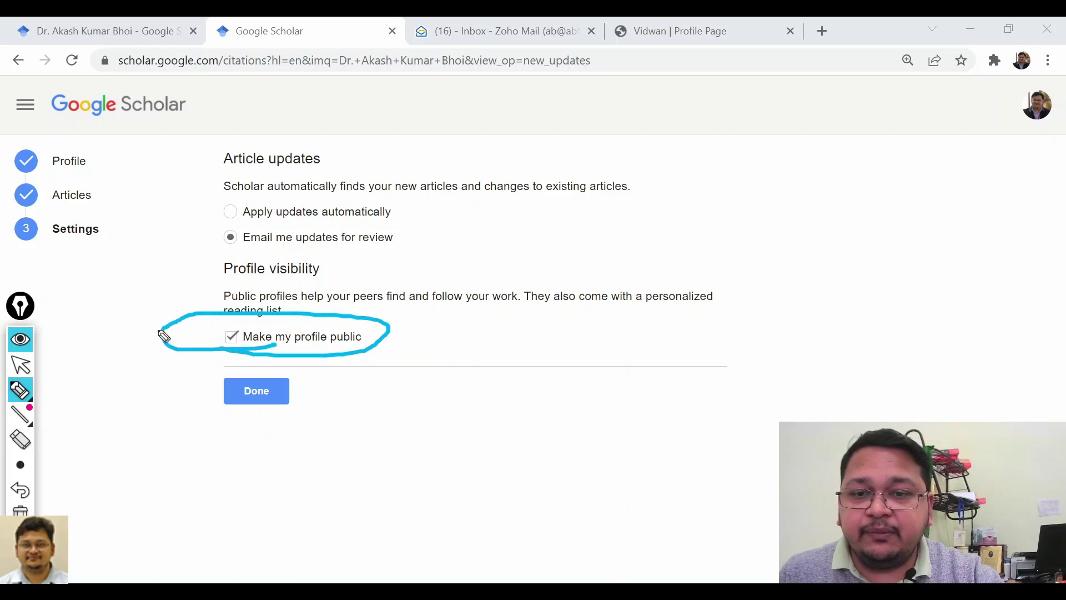
pyautogui.moveTo(143, 321); pyautogui.dragTo(210, 288)
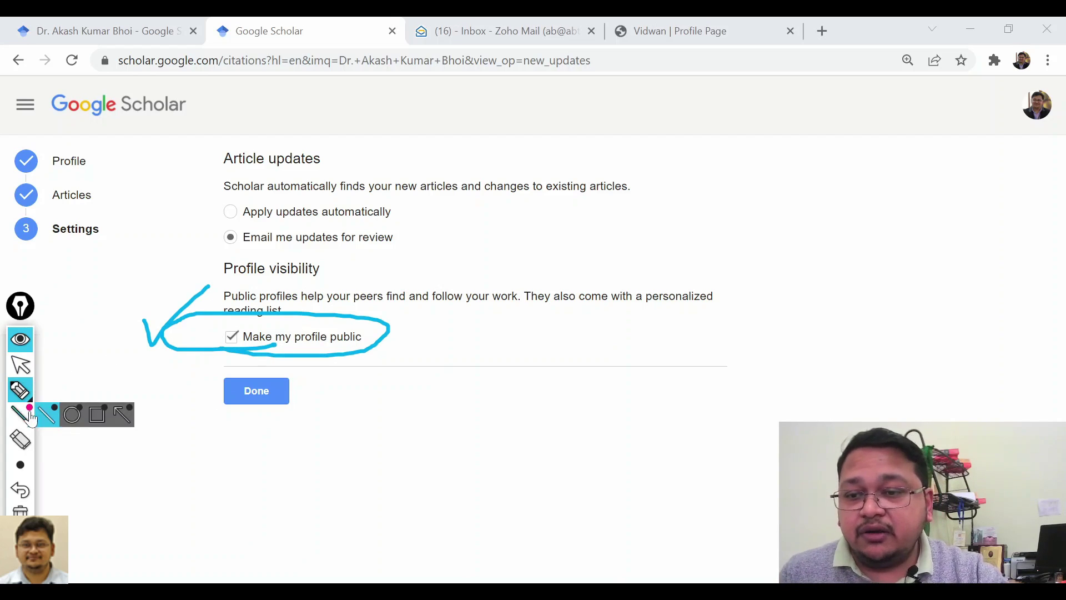
pyautogui.click(20, 510)
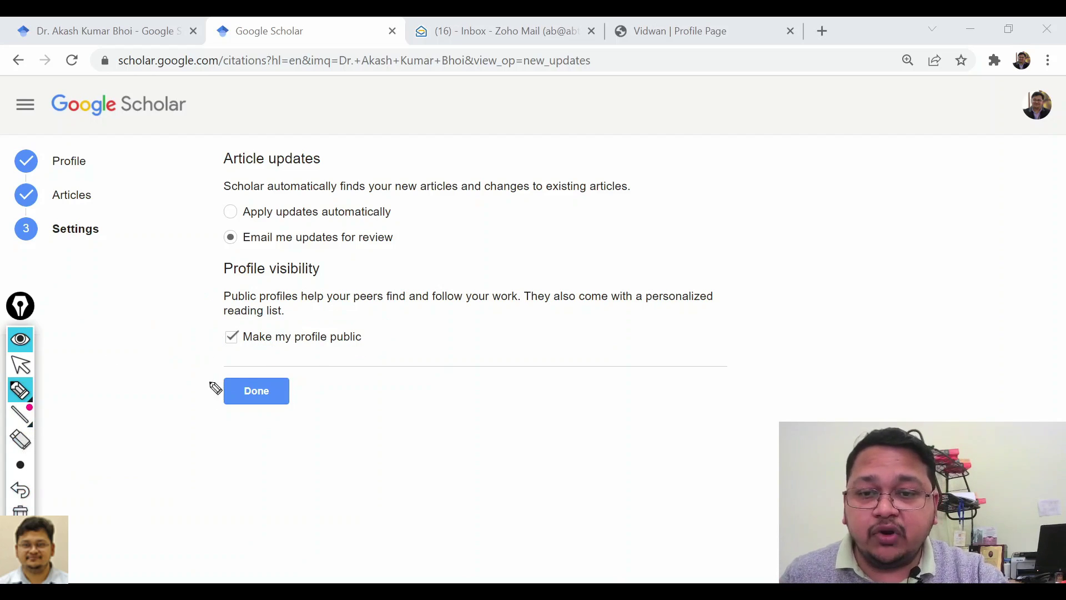
pyautogui.moveTo(228, 335); pyautogui.dragTo(237, 332)
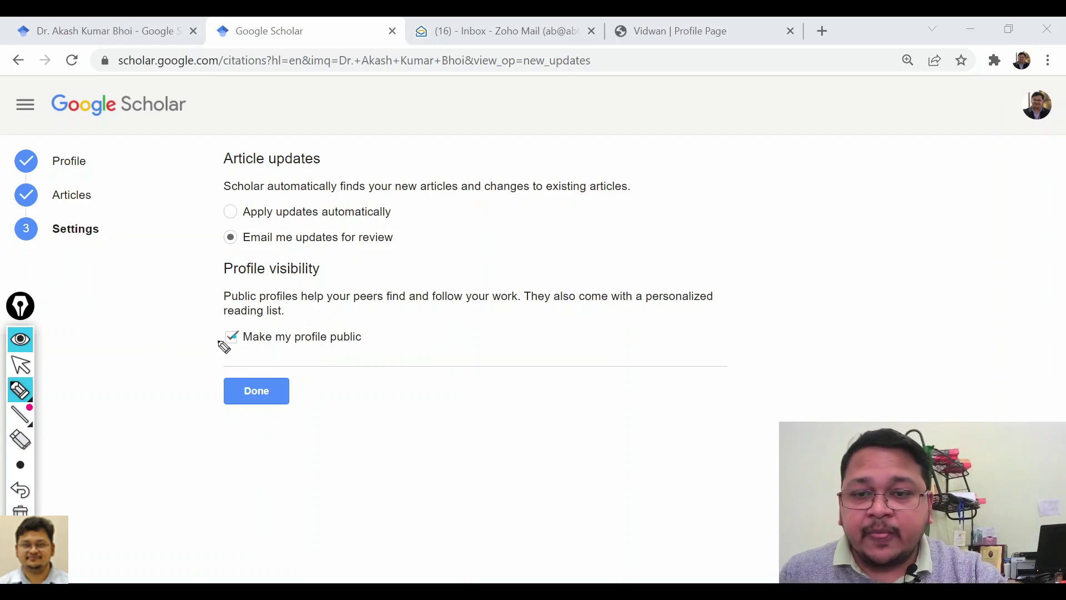
pyautogui.click(21, 365)
pyautogui.click(231, 336)
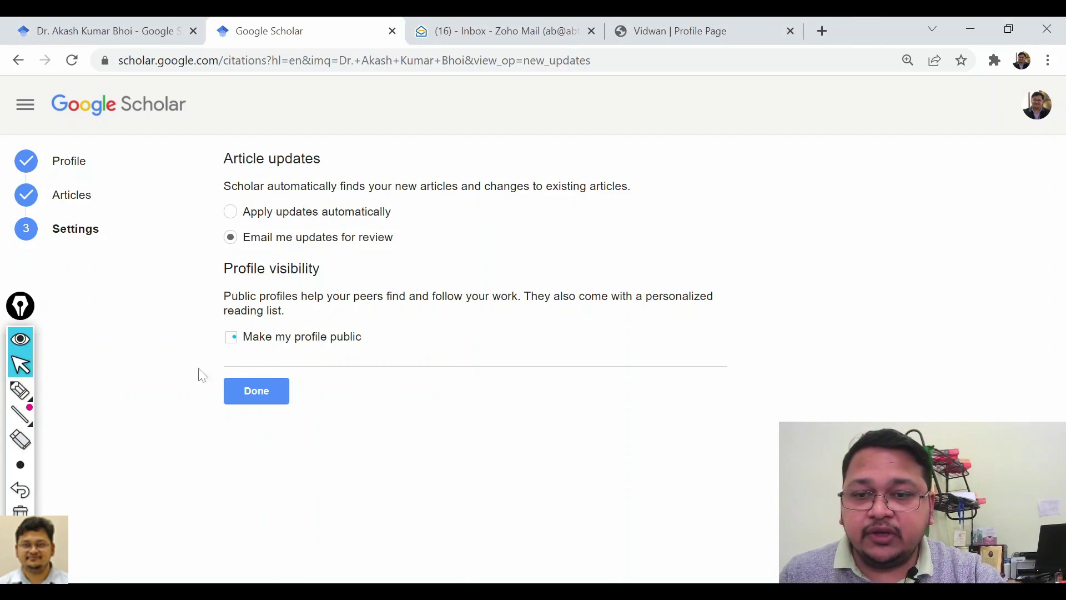
pyautogui.click(249, 395)
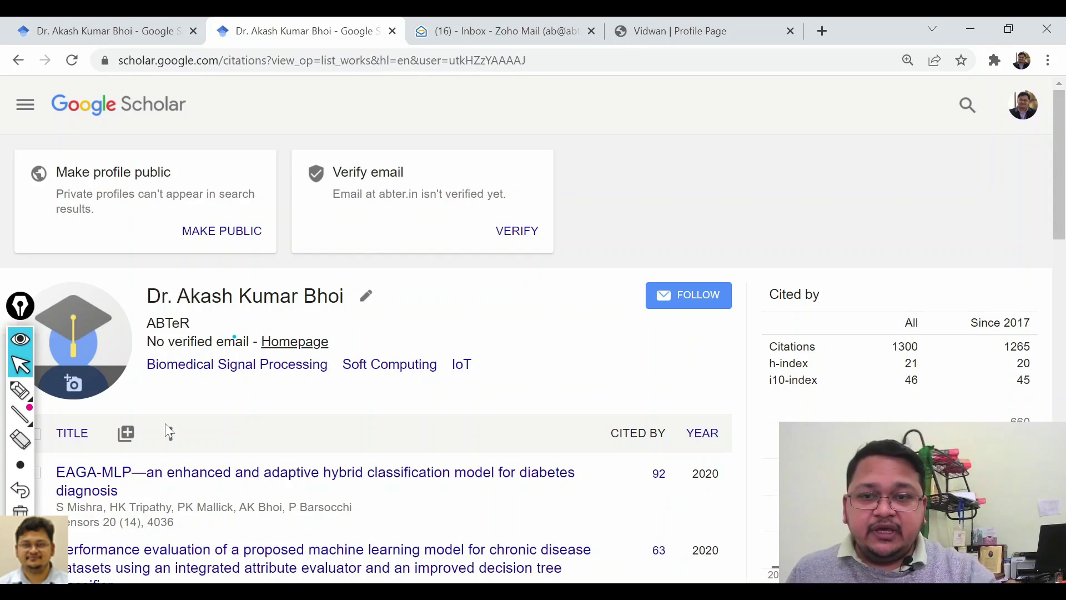
# Compare the new profile (1300 citations, h-index 21, i10-index 46) with the older profile in the first tab.
pyautogui.scroll(-12, 600, 254)
pyautogui.scroll(12, 599, 254)
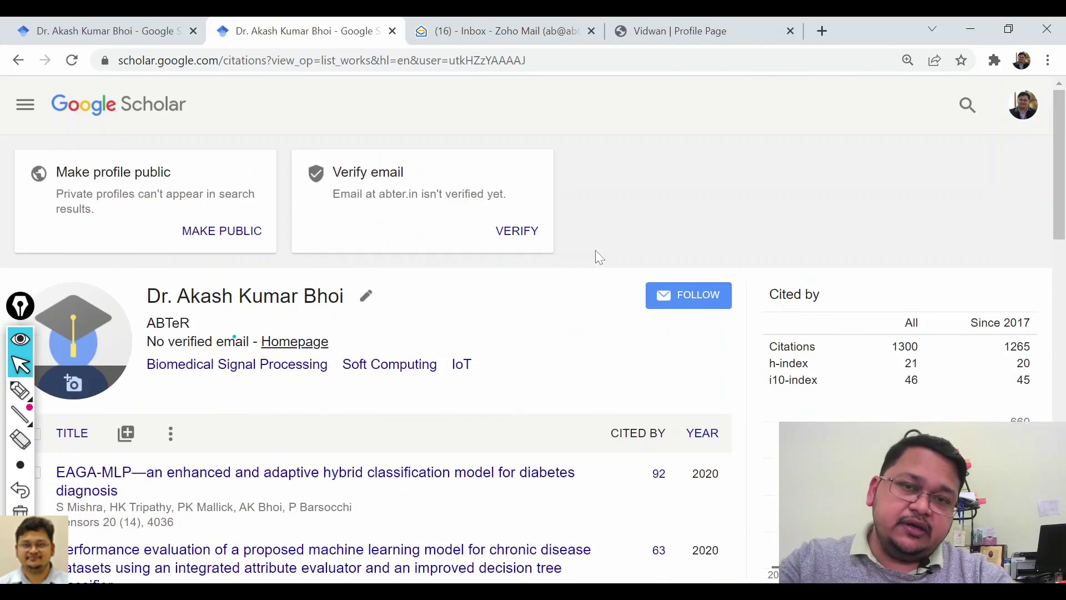
pyautogui.click(122, 28)
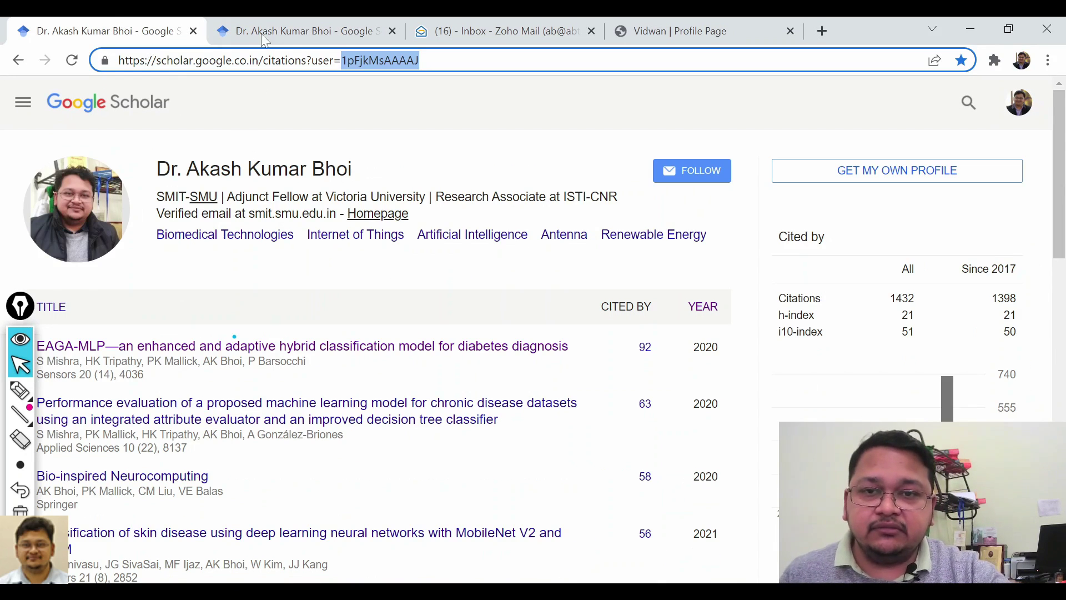
pyautogui.click(295, 25)
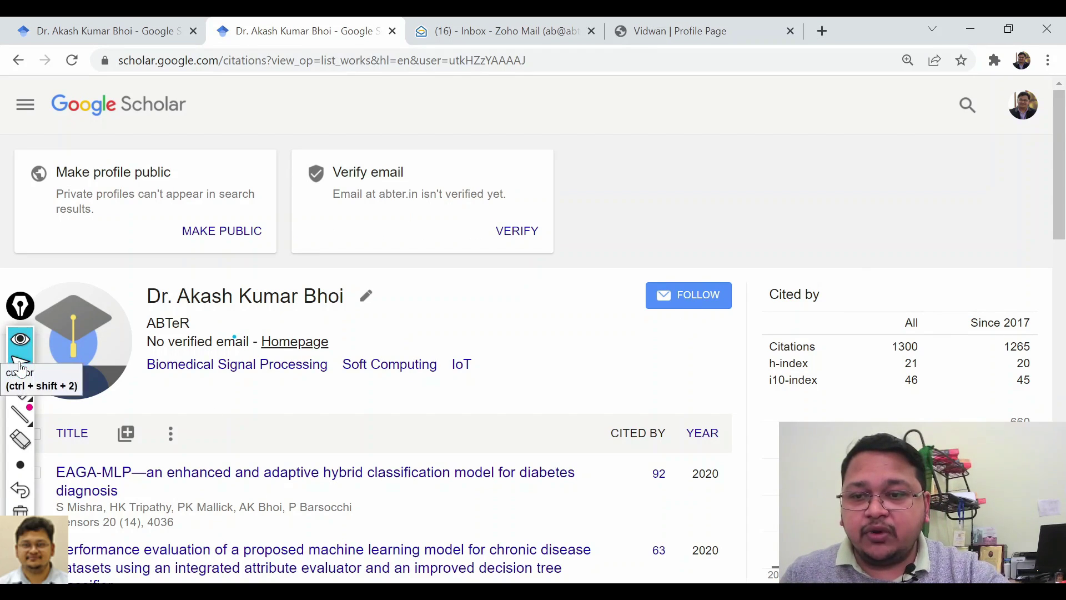
pyautogui.click(25, 405)
pyautogui.click(43, 387)
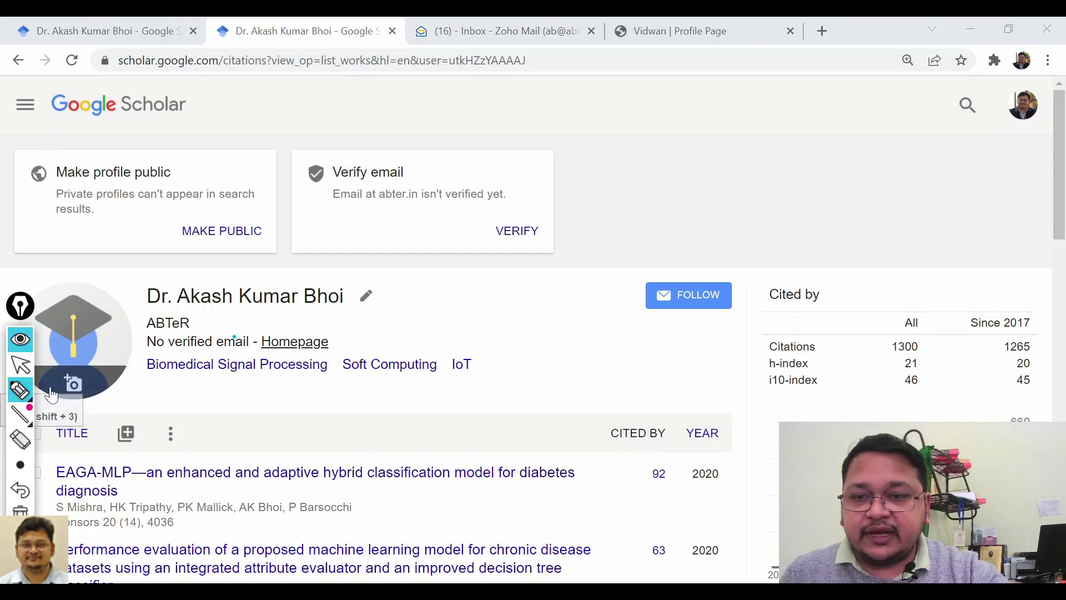
pyautogui.moveTo(461, 302); pyautogui.dragTo(514, 273)
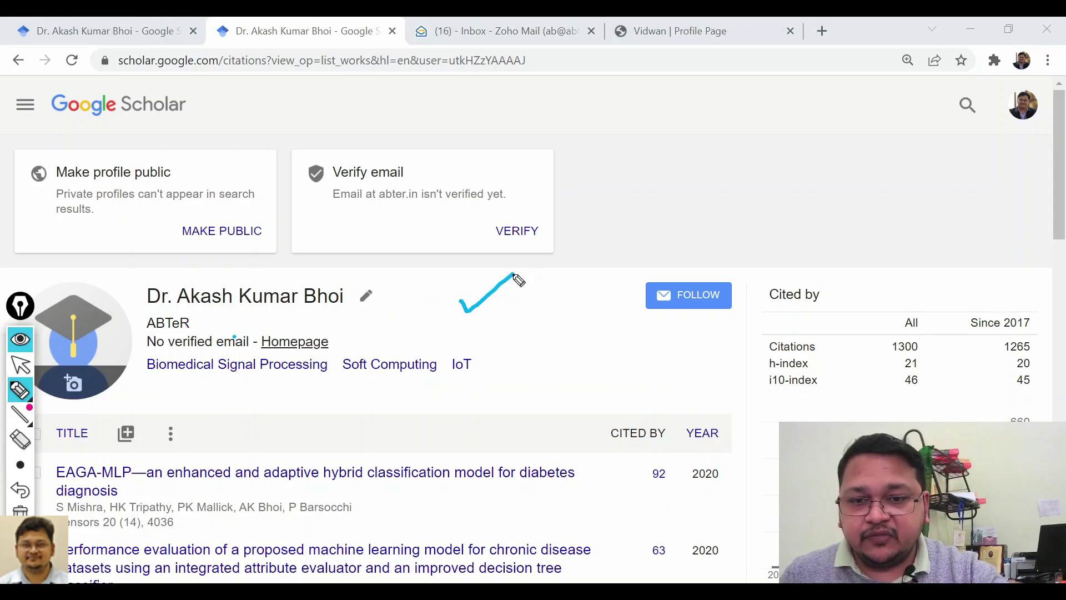
pyautogui.moveTo(163, 386); pyautogui.dragTo(514, 391)
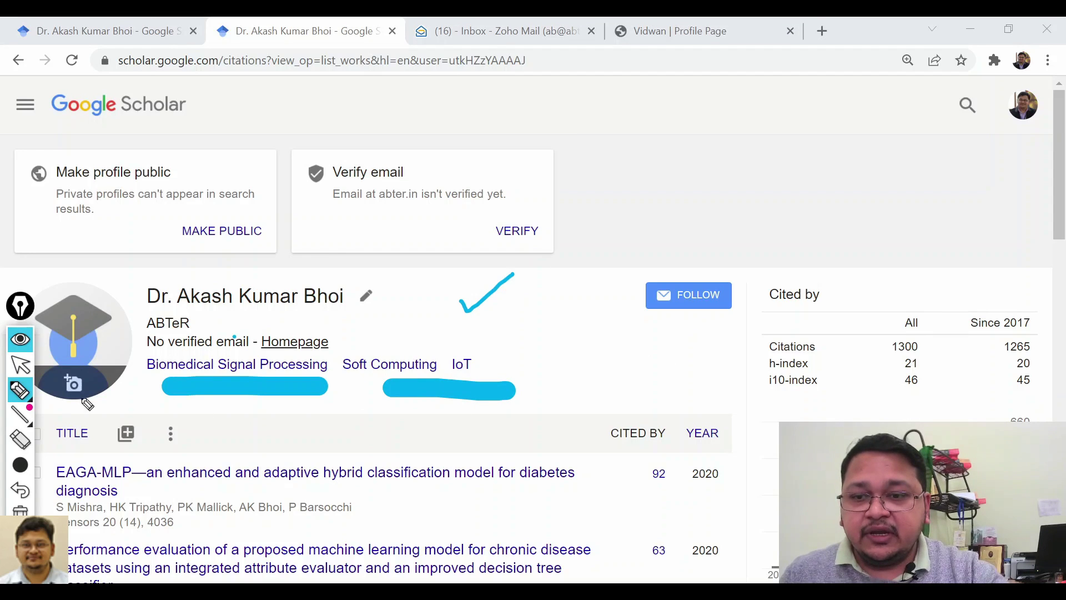
pyautogui.click(21, 338)
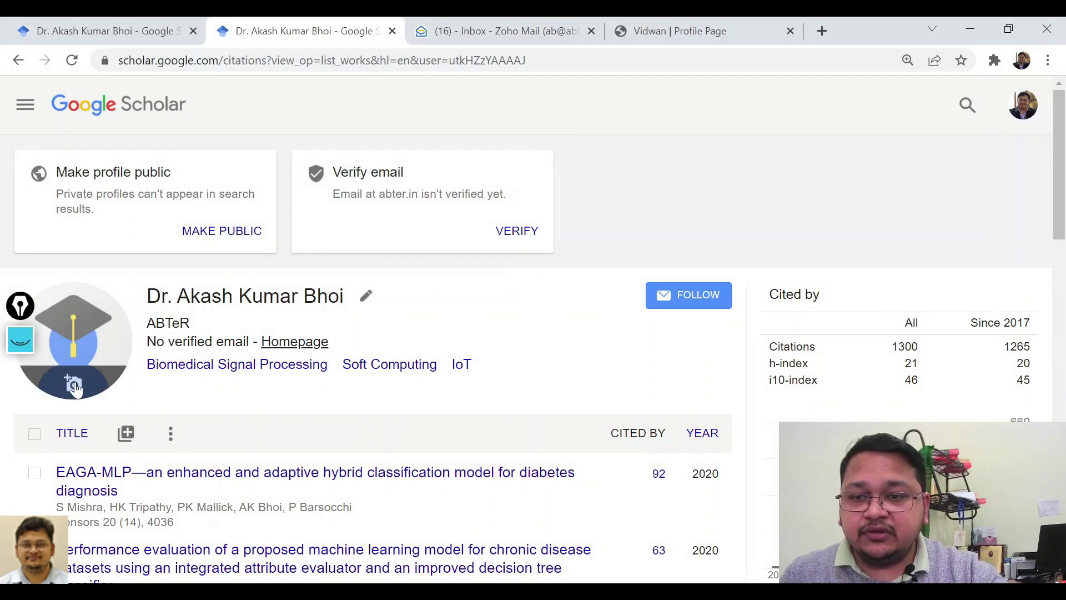
# Upload the portrait photo as the new profile's picture and return to the top of the page.
pyautogui.click(106, 375)
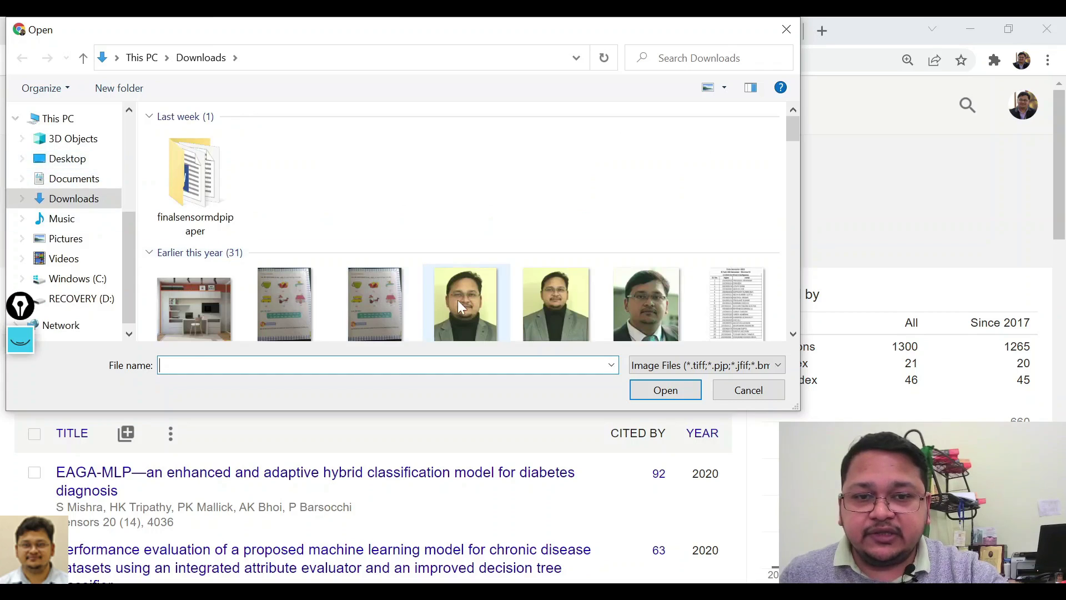
pyautogui.click(458, 300)
pyautogui.click(641, 391)
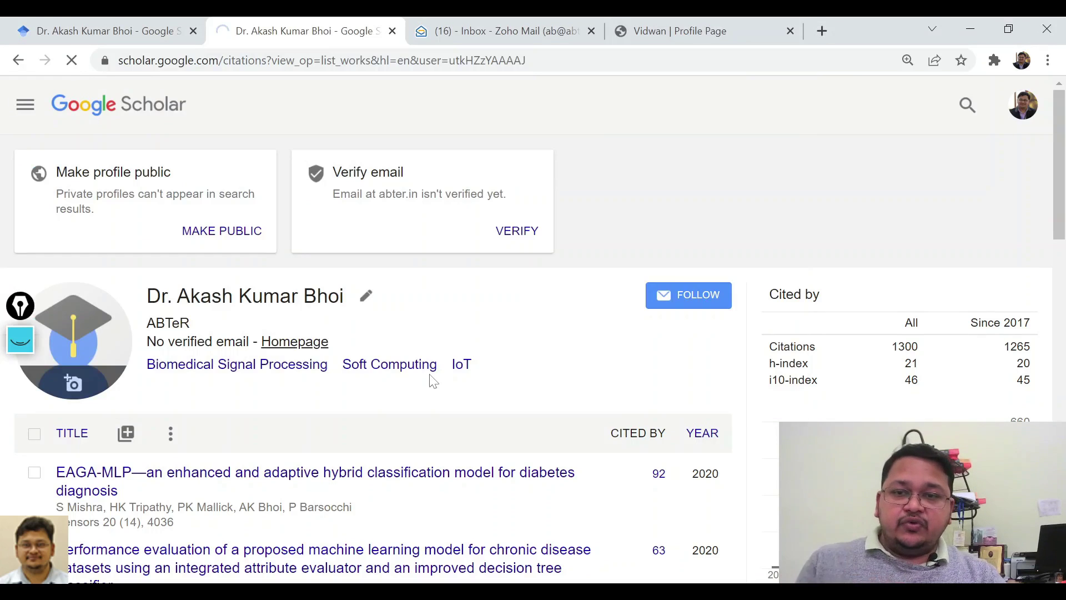
pyautogui.moveTo(20, 306); pyautogui.dragTo(750, 141)
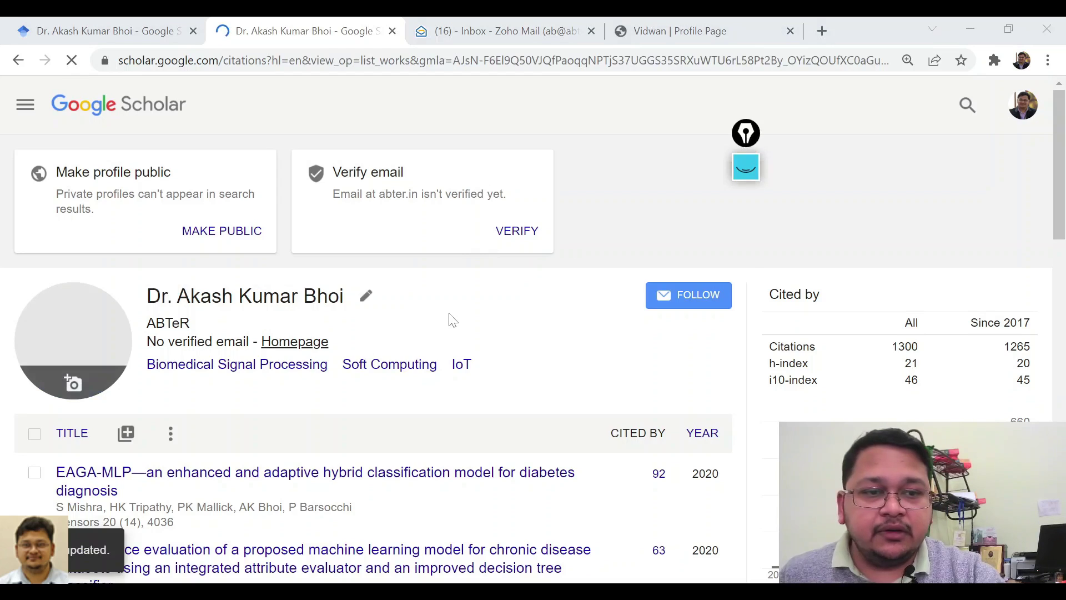
pyautogui.scroll(3, 217, 256)
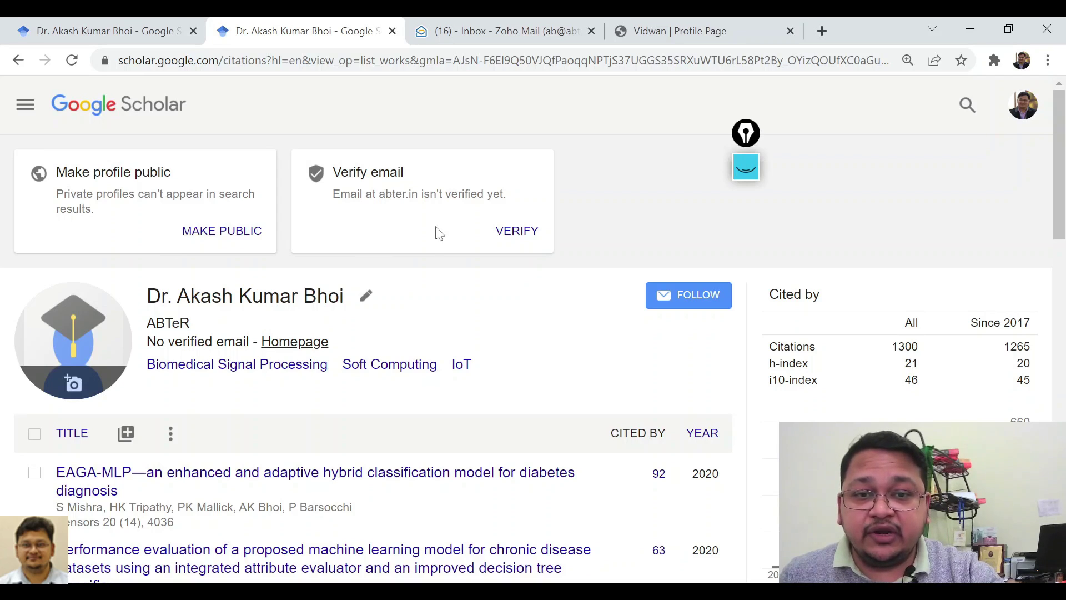
# Resend the profile's email verification message, dismiss the prompt, and go to Zoho Mail.
pyautogui.click(508, 240)
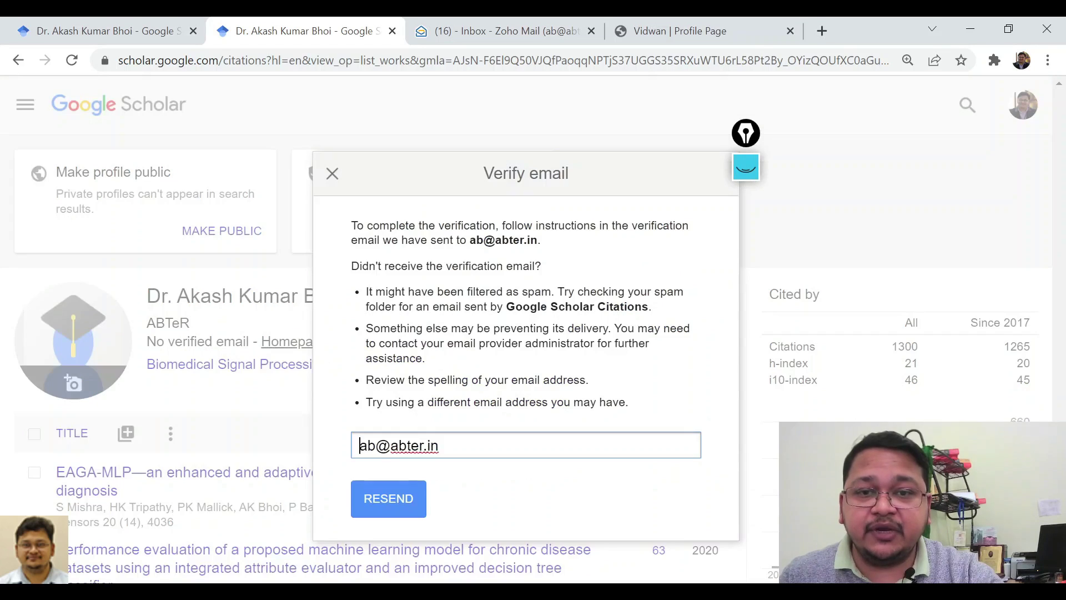
pyautogui.click(400, 499)
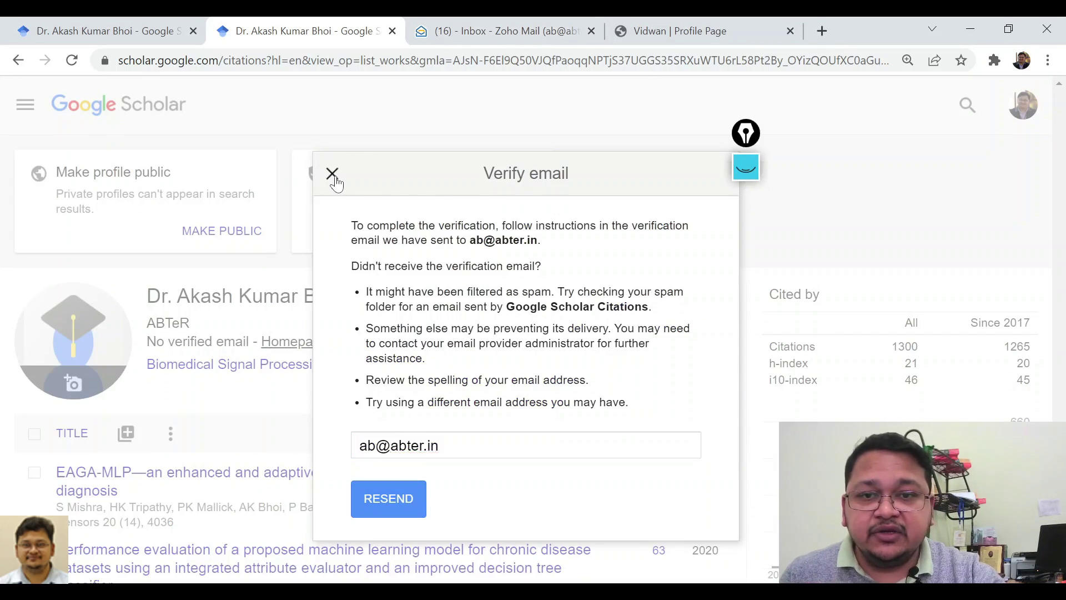
pyautogui.click(332, 174)
pyautogui.click(478, 26)
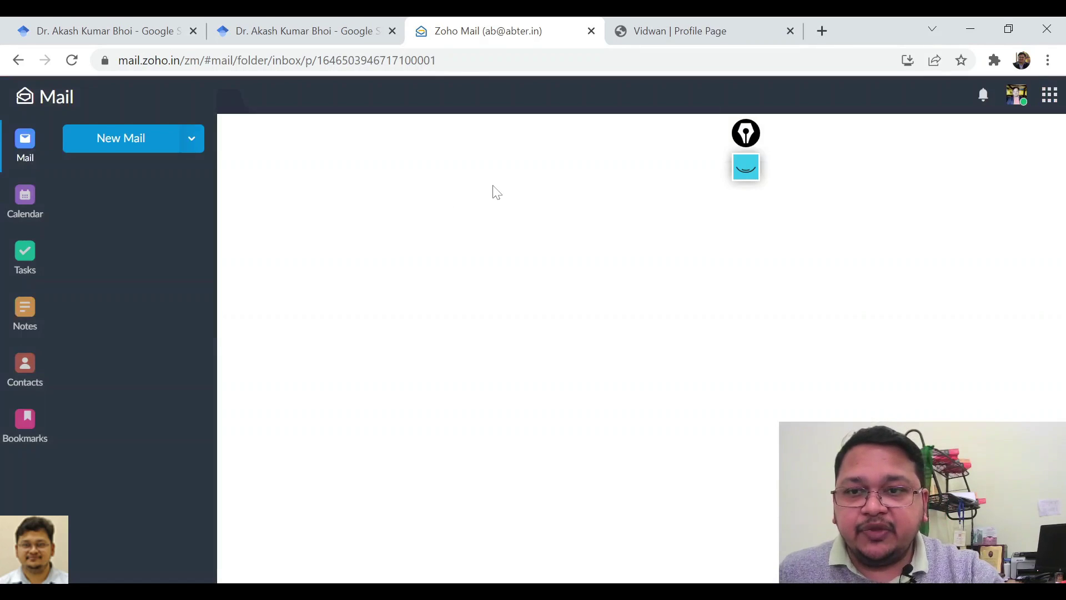
# Open the Google Scholar Citations 'Verify your email address' message, highlight its link, and follow VERIFY EMAIL ADDRESS.
pyautogui.moveTo(745, 136); pyautogui.dragTo(915, 94)
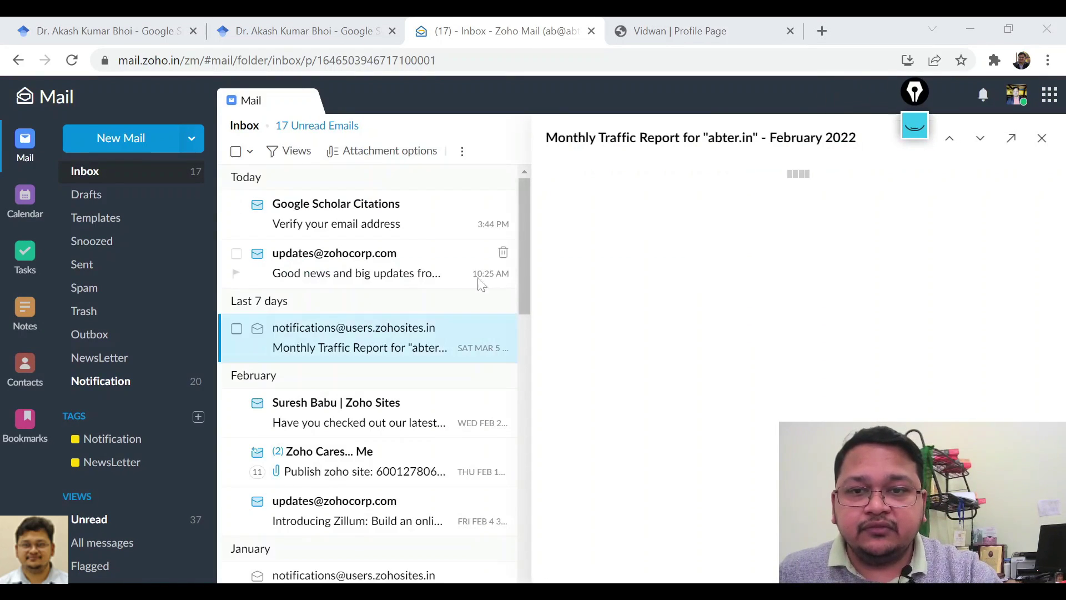
pyautogui.click(386, 224)
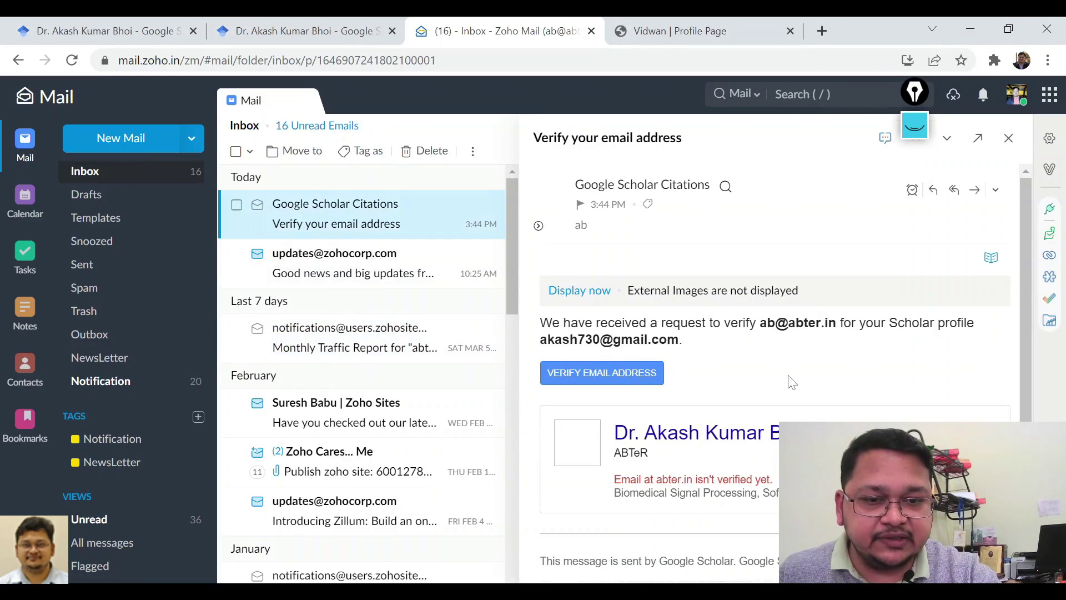
pyautogui.scroll(-1, 791, 382)
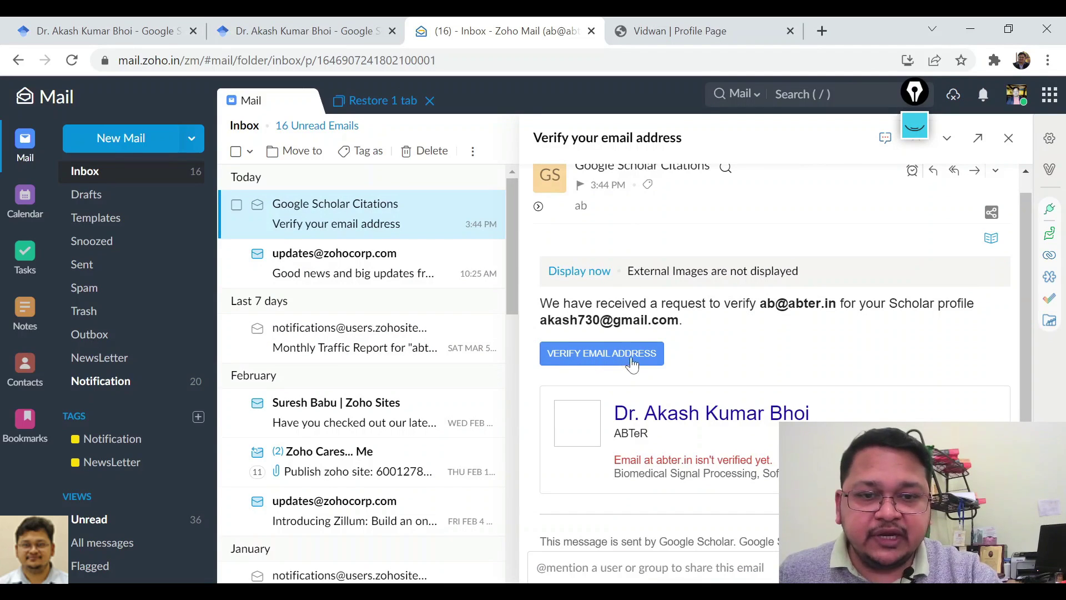
pyautogui.click(916, 127)
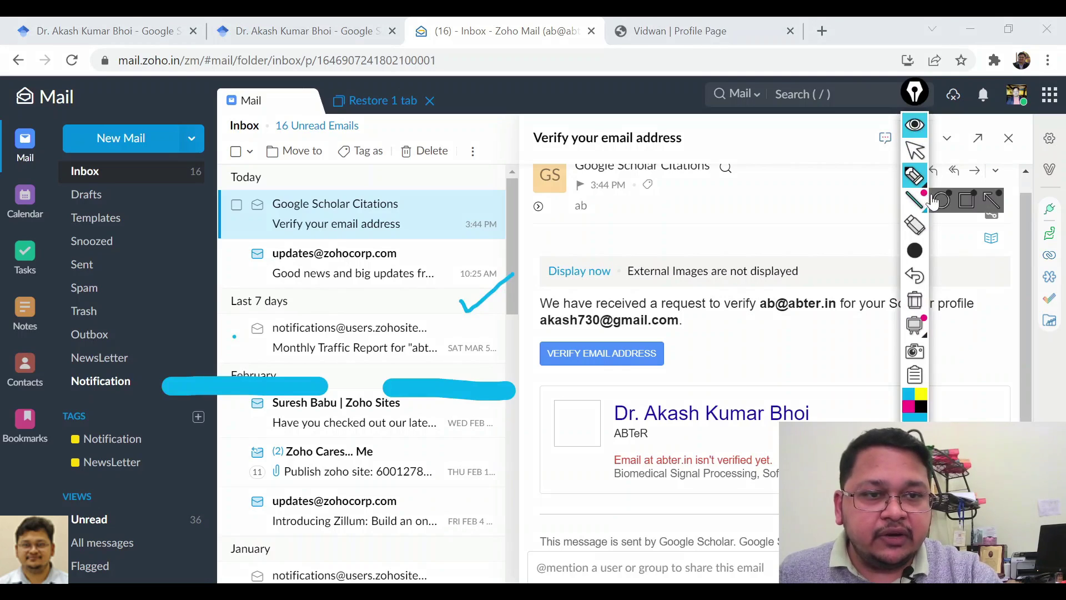
pyautogui.moveTo(666, 337)
pyautogui.mouseDown()
pyautogui.moveTo(523, 339)
pyautogui.moveTo(705, 369)
pyautogui.moveTo(684, 335)
pyautogui.moveTo(789, 311)
pyautogui.mouseUp()
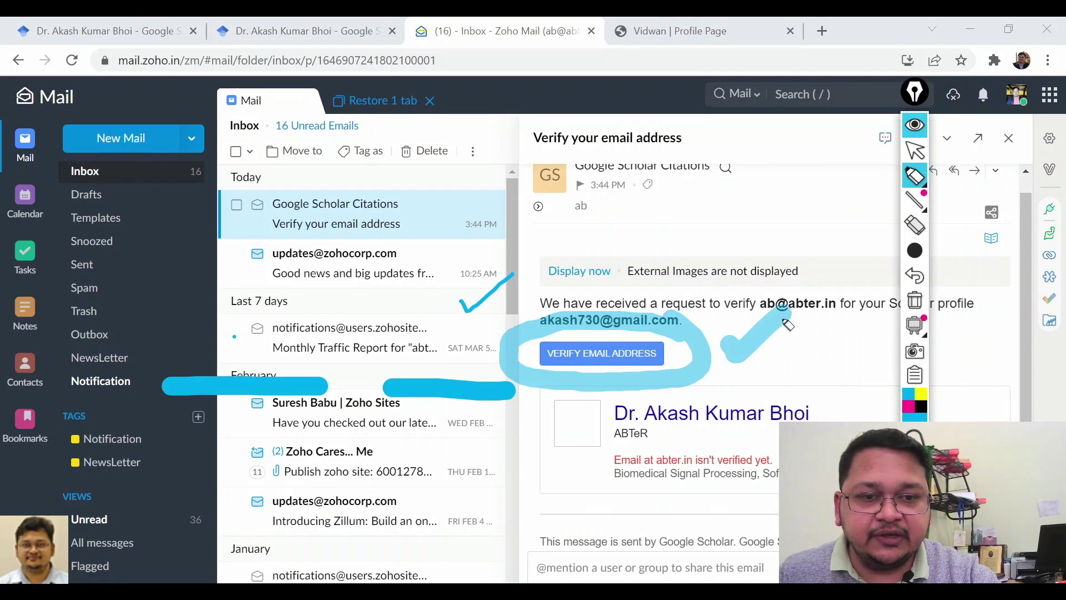
pyautogui.click(915, 149)
pyautogui.click(917, 148)
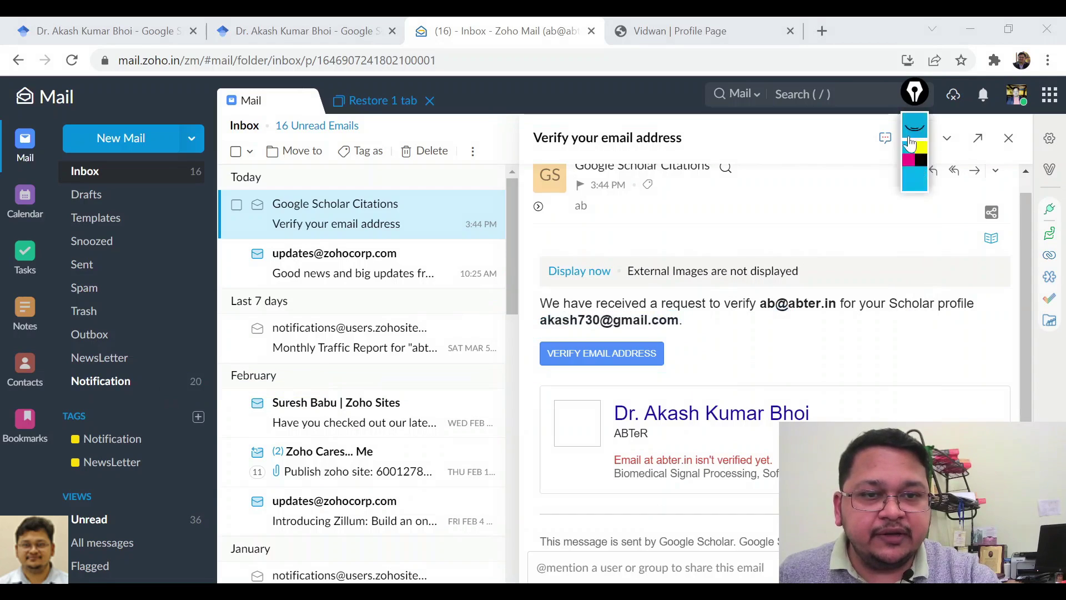
pyautogui.click(624, 355)
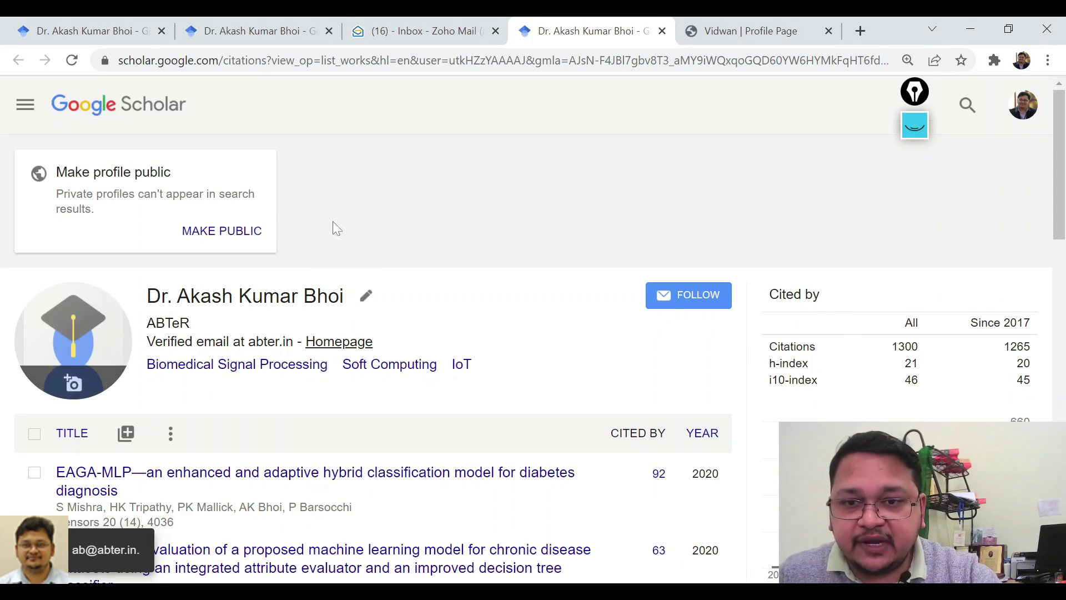
# Annotate the verified profile, marking the vanished verify prompt and the verified email line.
pyautogui.click(915, 127)
pyautogui.moveTo(919, 203)
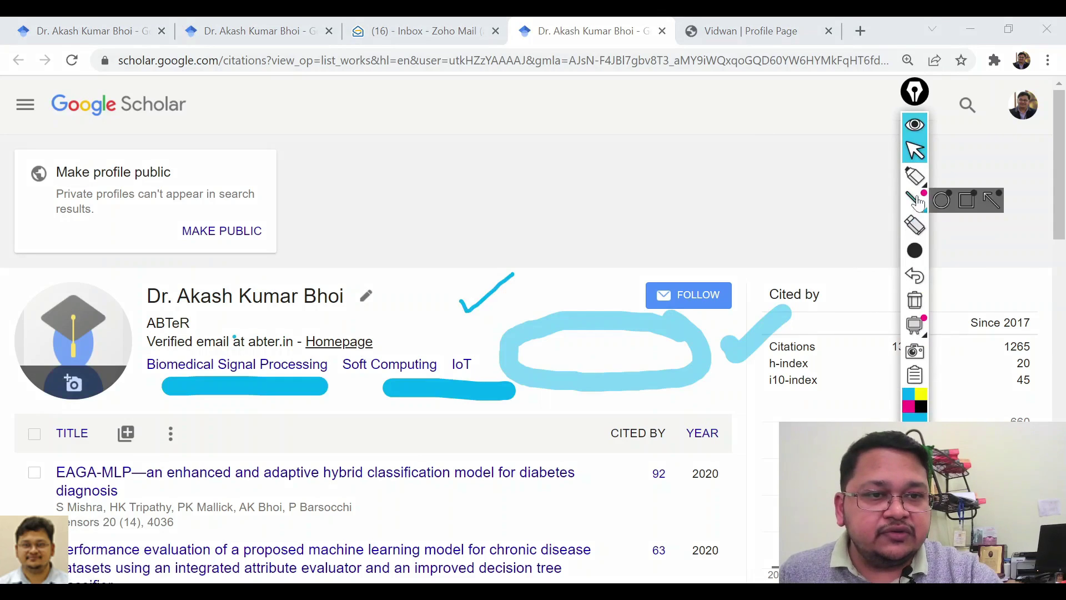
pyautogui.click(914, 300)
pyautogui.moveTo(914, 177)
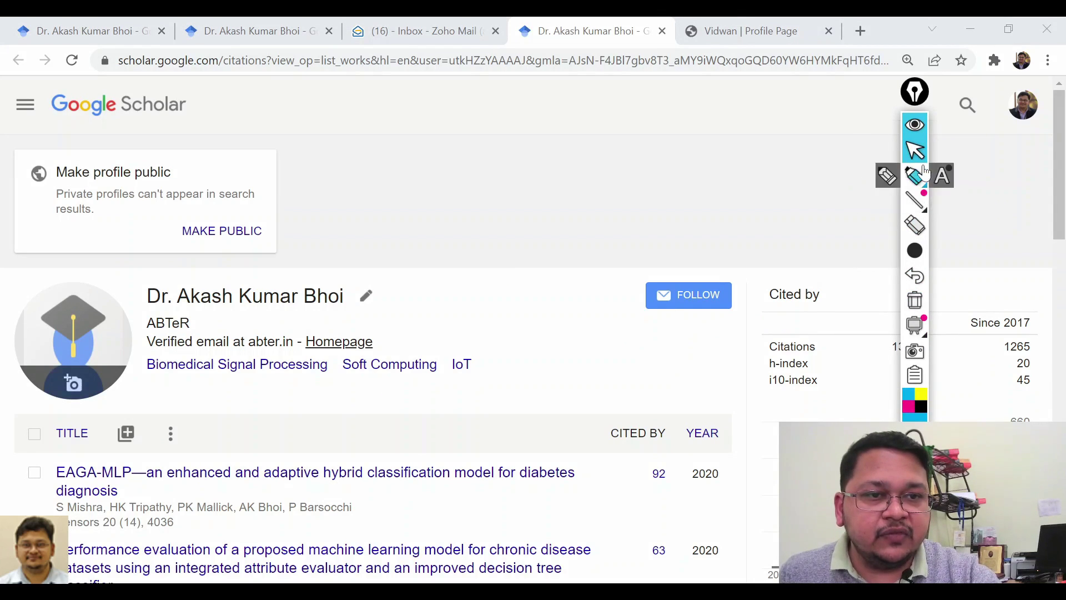
pyautogui.click(914, 177)
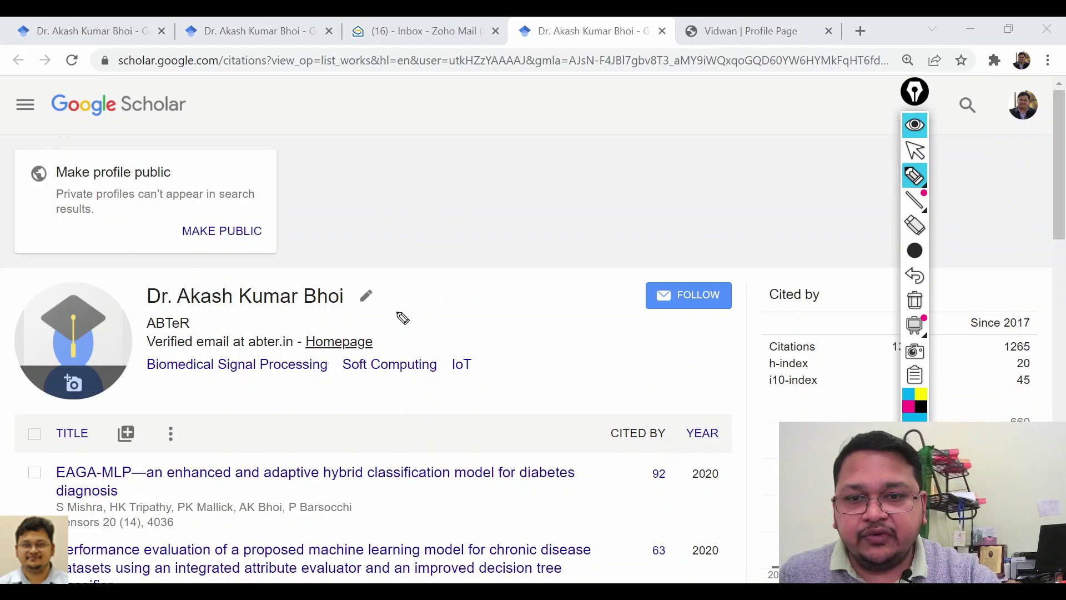
pyautogui.moveTo(425, 172)
pyautogui.mouseDown()
pyautogui.moveTo(516, 250)
pyautogui.moveTo(389, 149)
pyautogui.mouseUp()
pyautogui.moveTo(399, 186)
pyautogui.mouseDown()
pyautogui.moveTo(458, 200)
pyautogui.moveTo(454, 229)
pyautogui.mouseUp()
pyautogui.moveTo(397, 339); pyautogui.dragTo(465, 305)
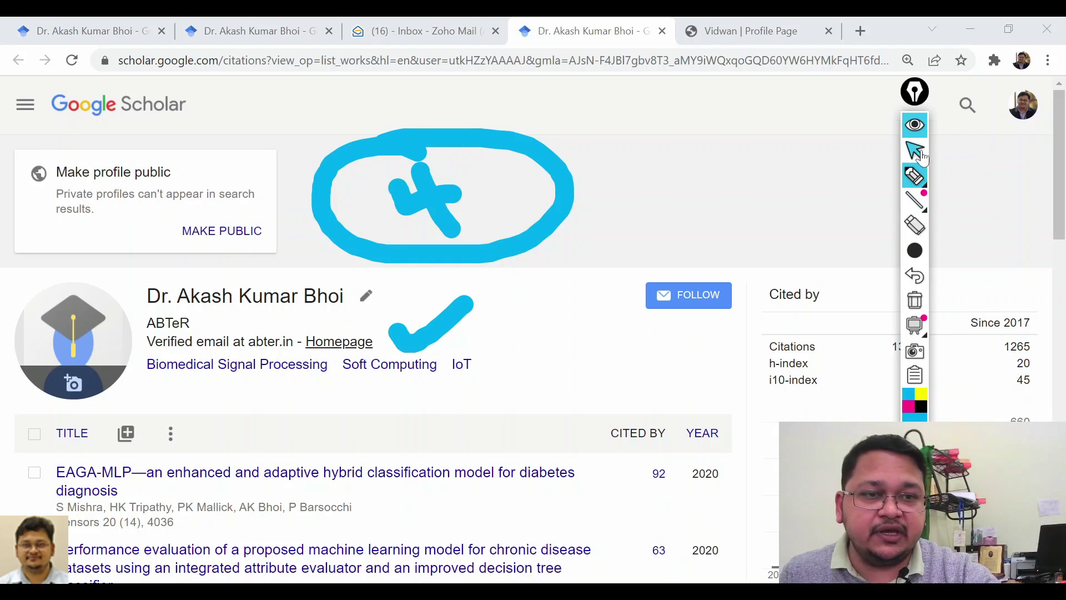
pyautogui.click(918, 152)
pyautogui.click(914, 300)
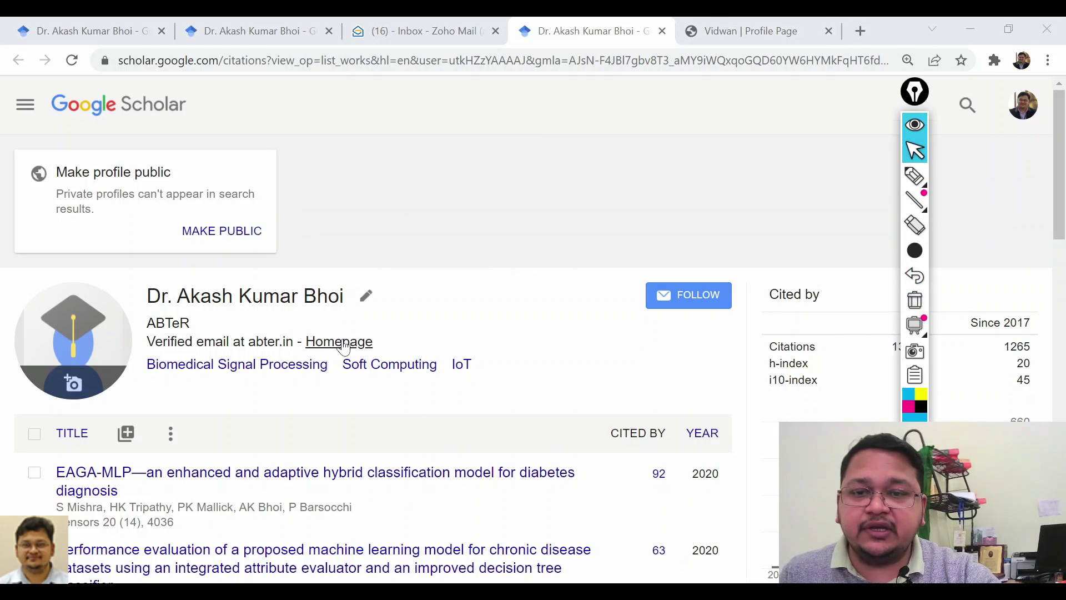
# Pass through the Vidwan profile tab back to the earlier Google Scholar profile tab.
pyautogui.click(733, 32)
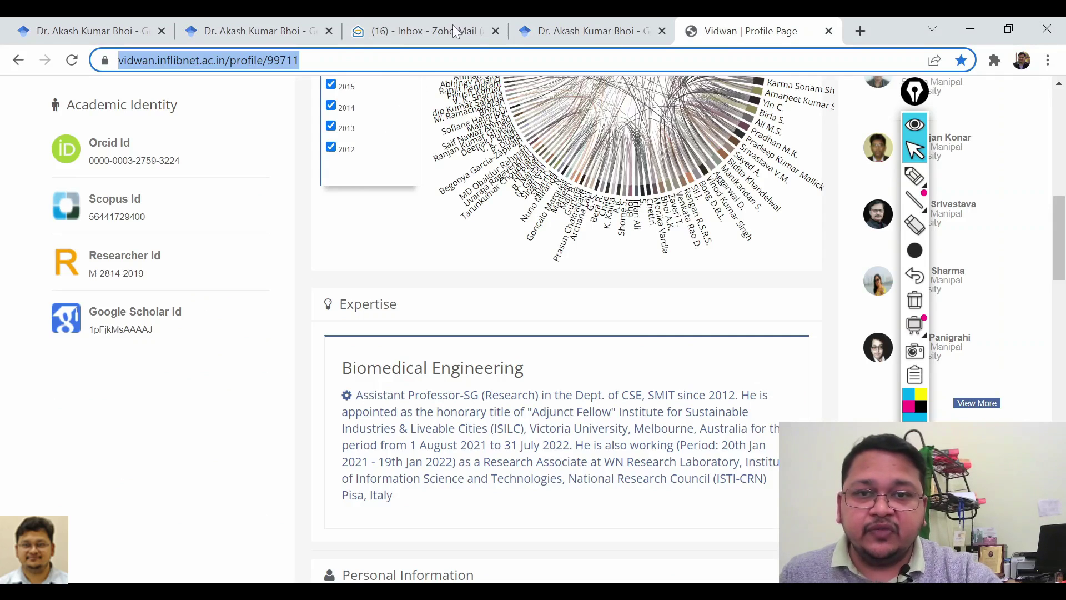
pyautogui.click(239, 31)
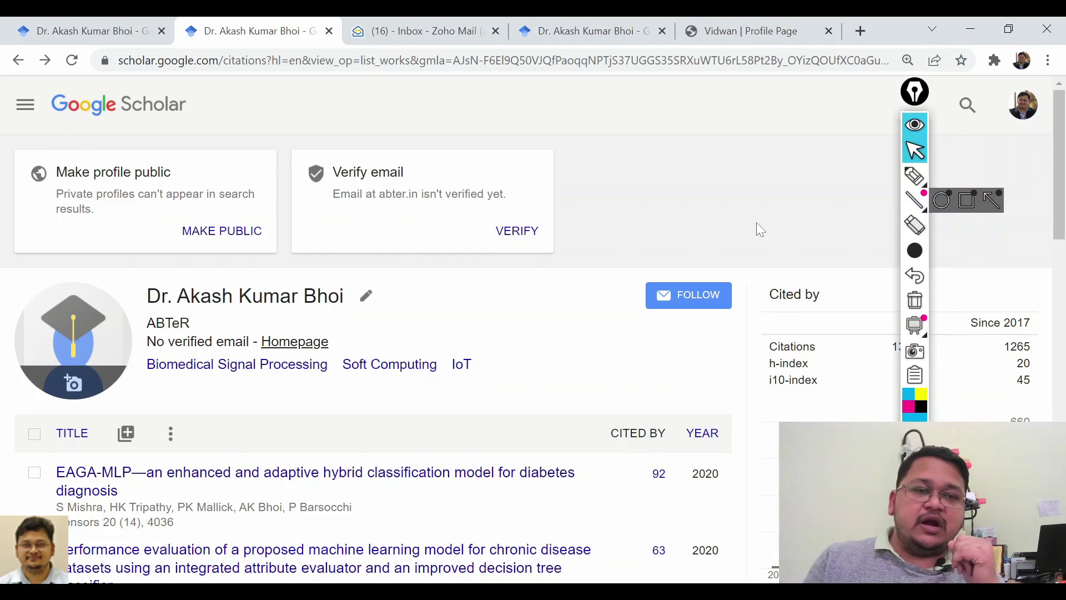
pyautogui.click(916, 124)
pyautogui.scroll(-3, 901, 251)
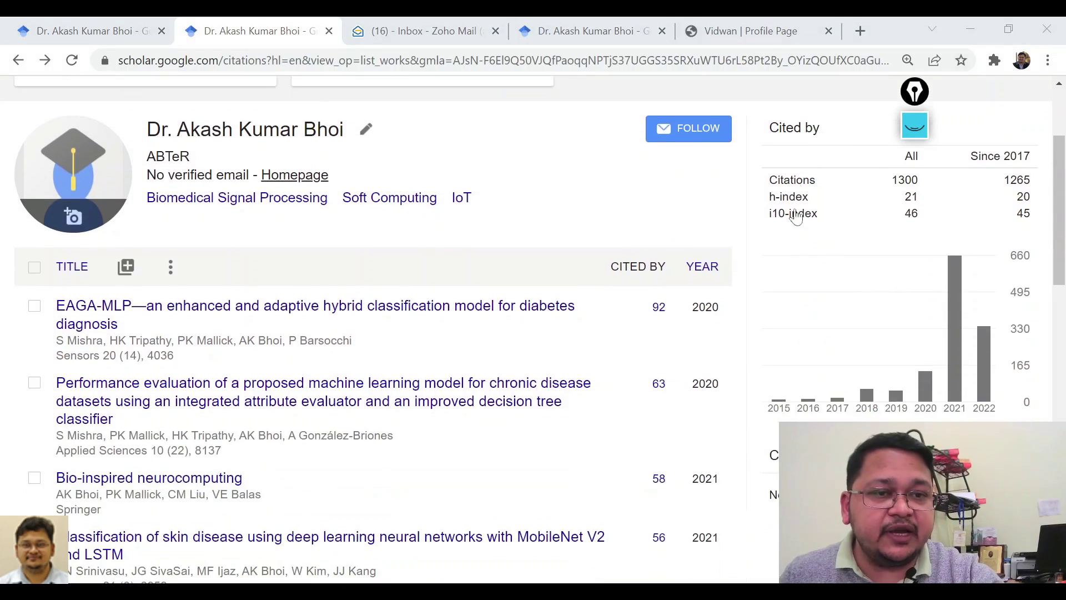
pyautogui.click(922, 122)
pyautogui.moveTo(915, 91); pyautogui.dragTo(609, 118)
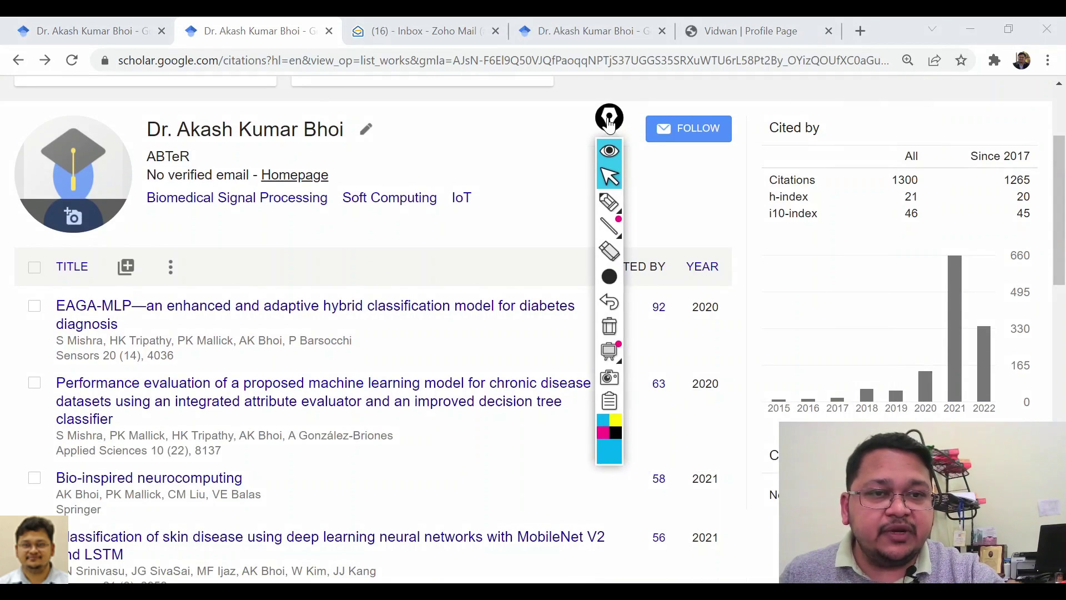
pyautogui.moveTo(622, 198)
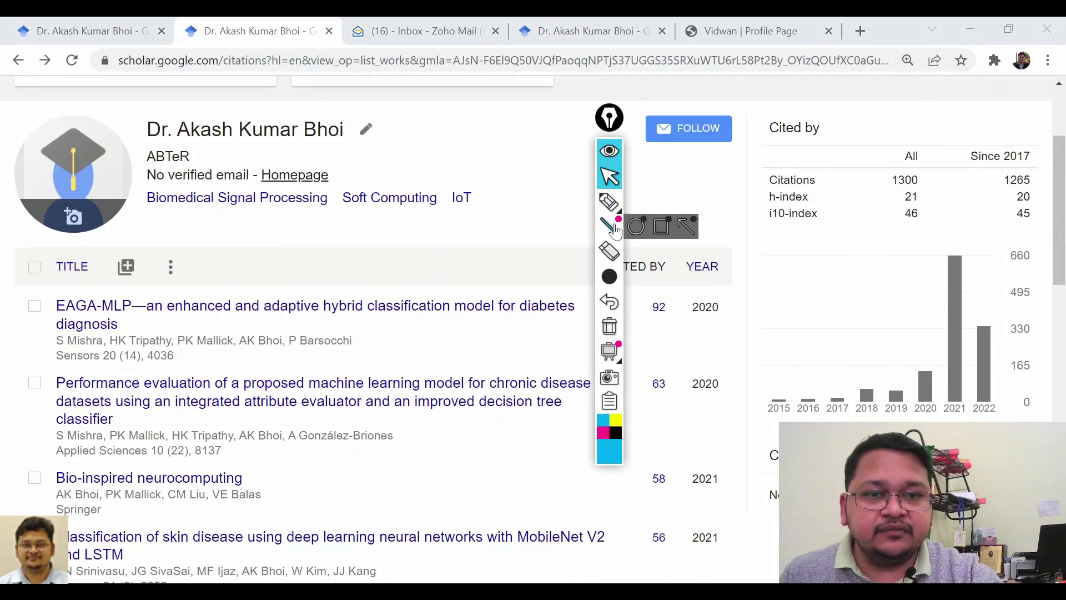
pyautogui.click(610, 203)
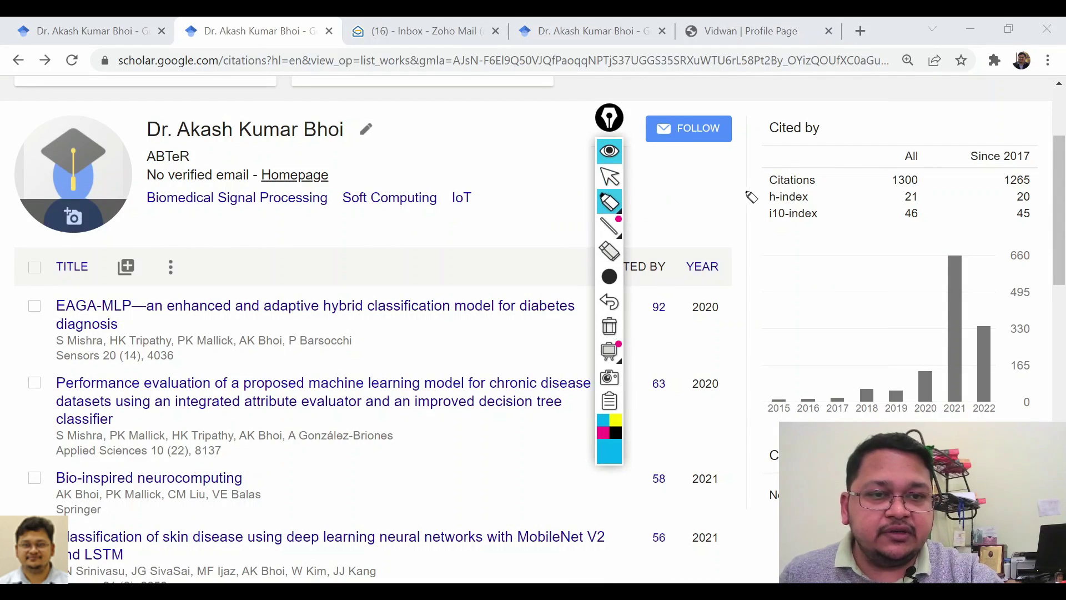
pyautogui.moveTo(734, 188); pyautogui.dragTo(773, 185)
pyautogui.moveTo(726, 220)
pyautogui.mouseDown()
pyautogui.moveTo(747, 238)
pyautogui.moveTo(772, 172)
pyautogui.mouseUp()
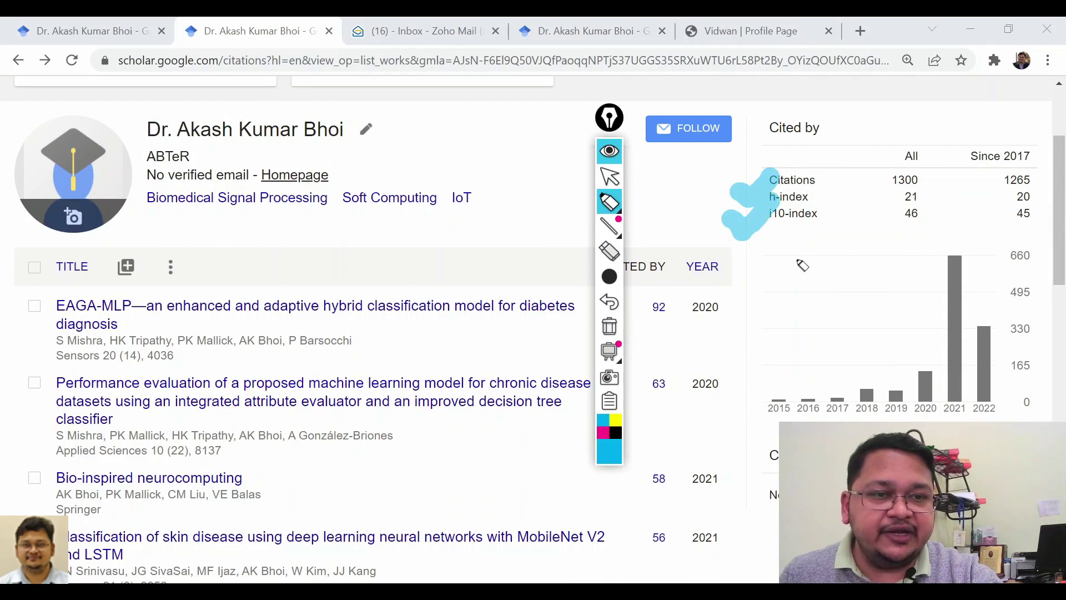
pyautogui.scroll(-3, 833, 289)
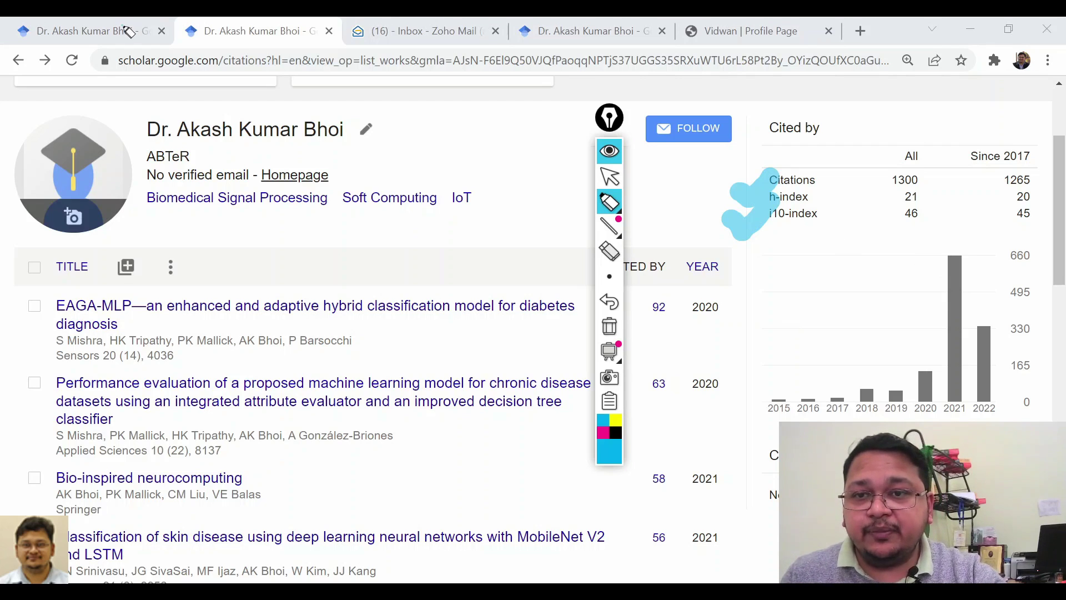
pyautogui.click(610, 177)
pyautogui.click(88, 31)
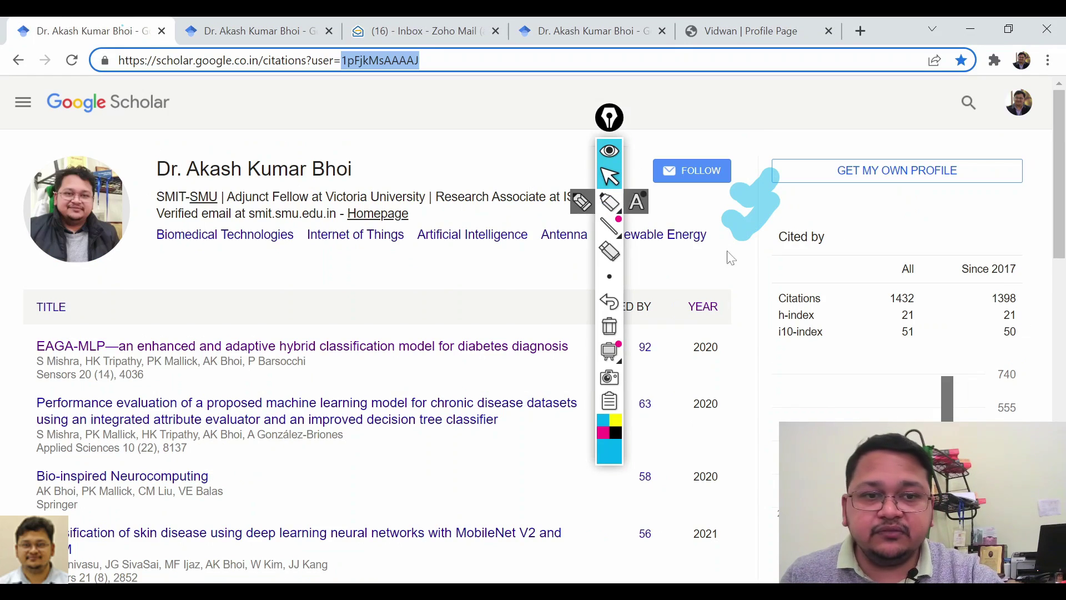
pyautogui.click(265, 33)
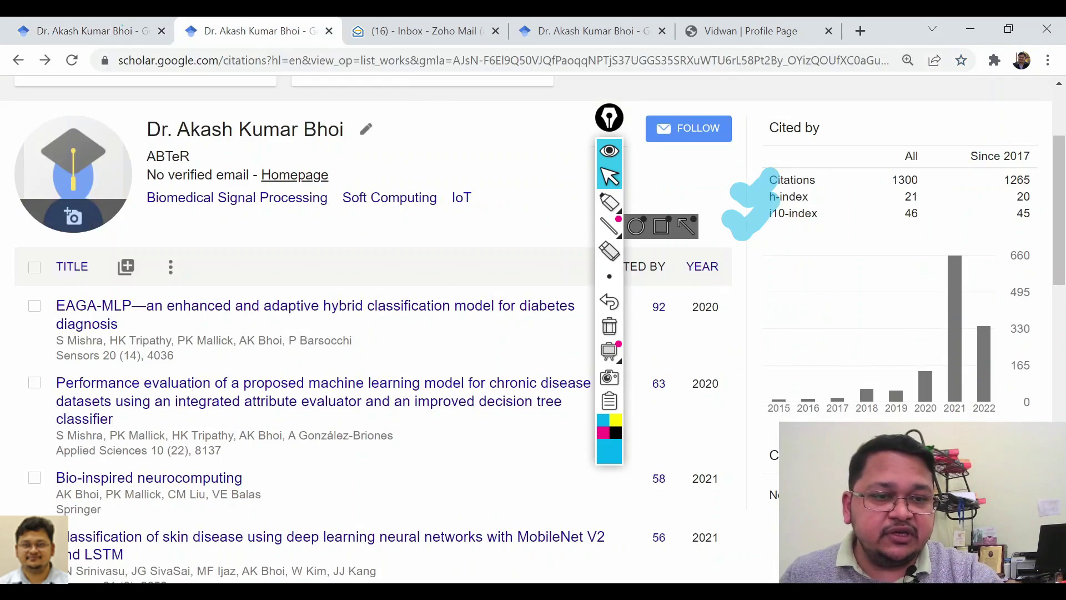
pyautogui.click(609, 150)
# Open the Co-authors dialog from the new profile's Co-authors panel.
pyautogui.click(1016, 455)
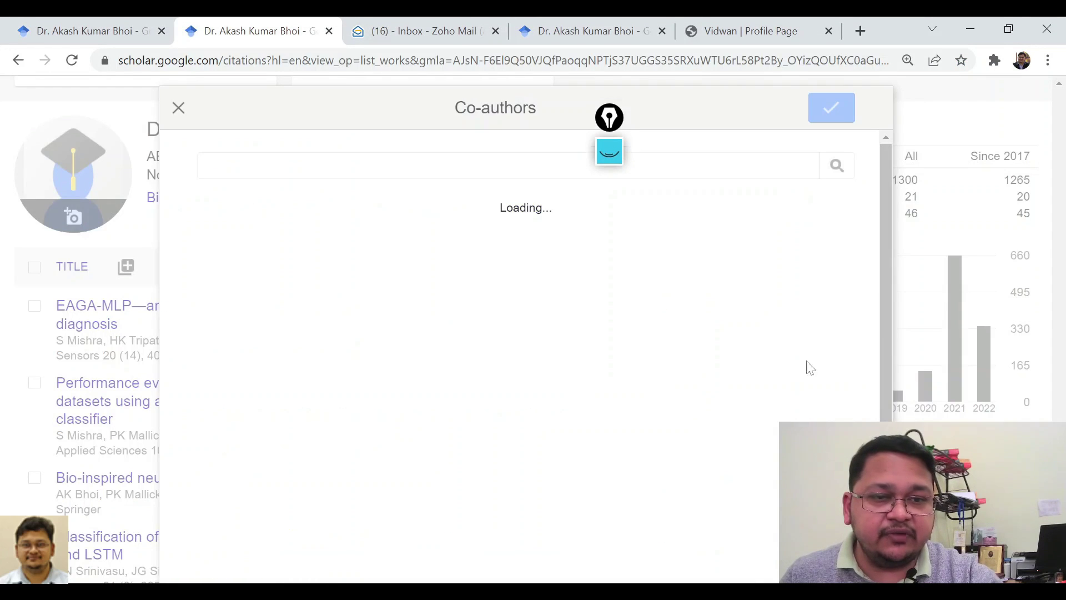